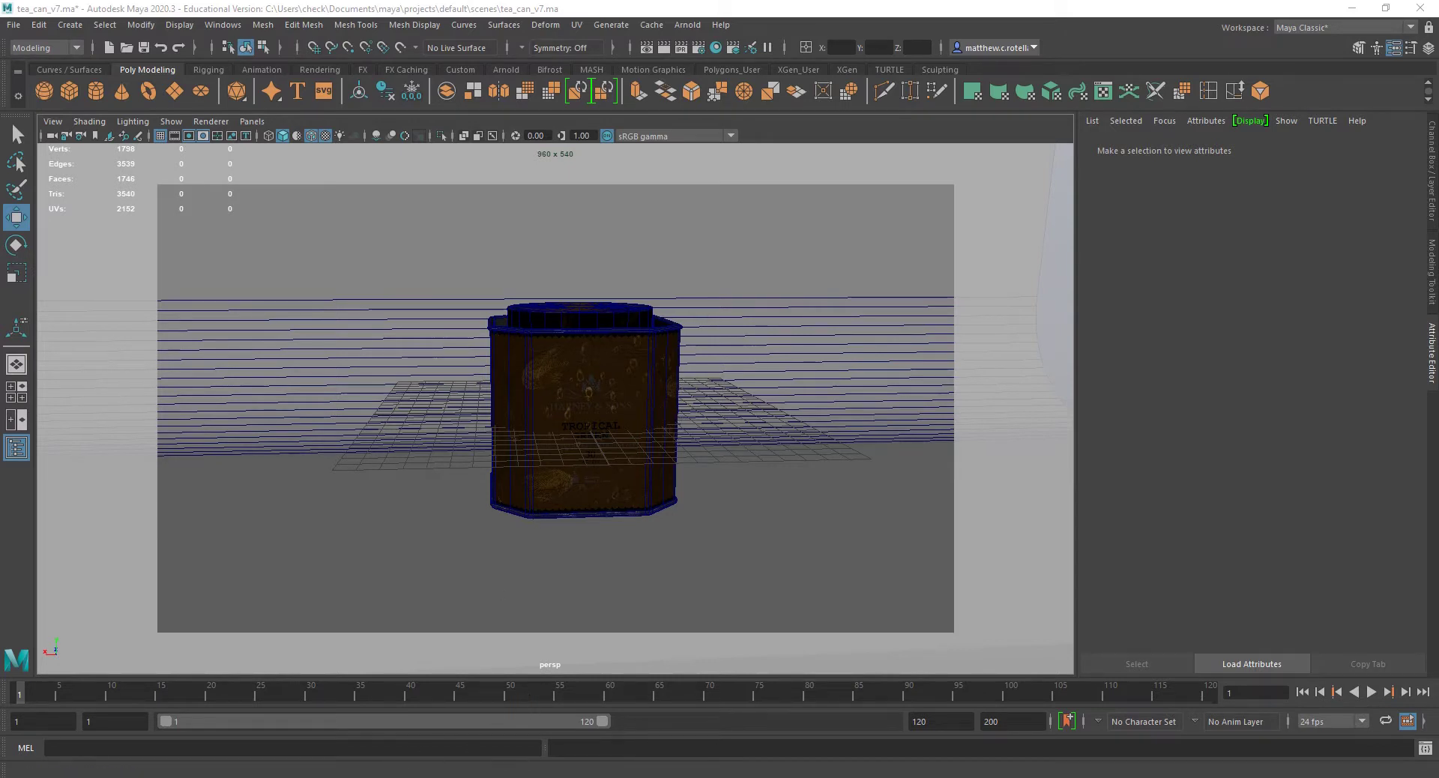
Bring the Chrome window with the Arnold Ai Photometric Light docs to the front
mouse_move(385, 777)
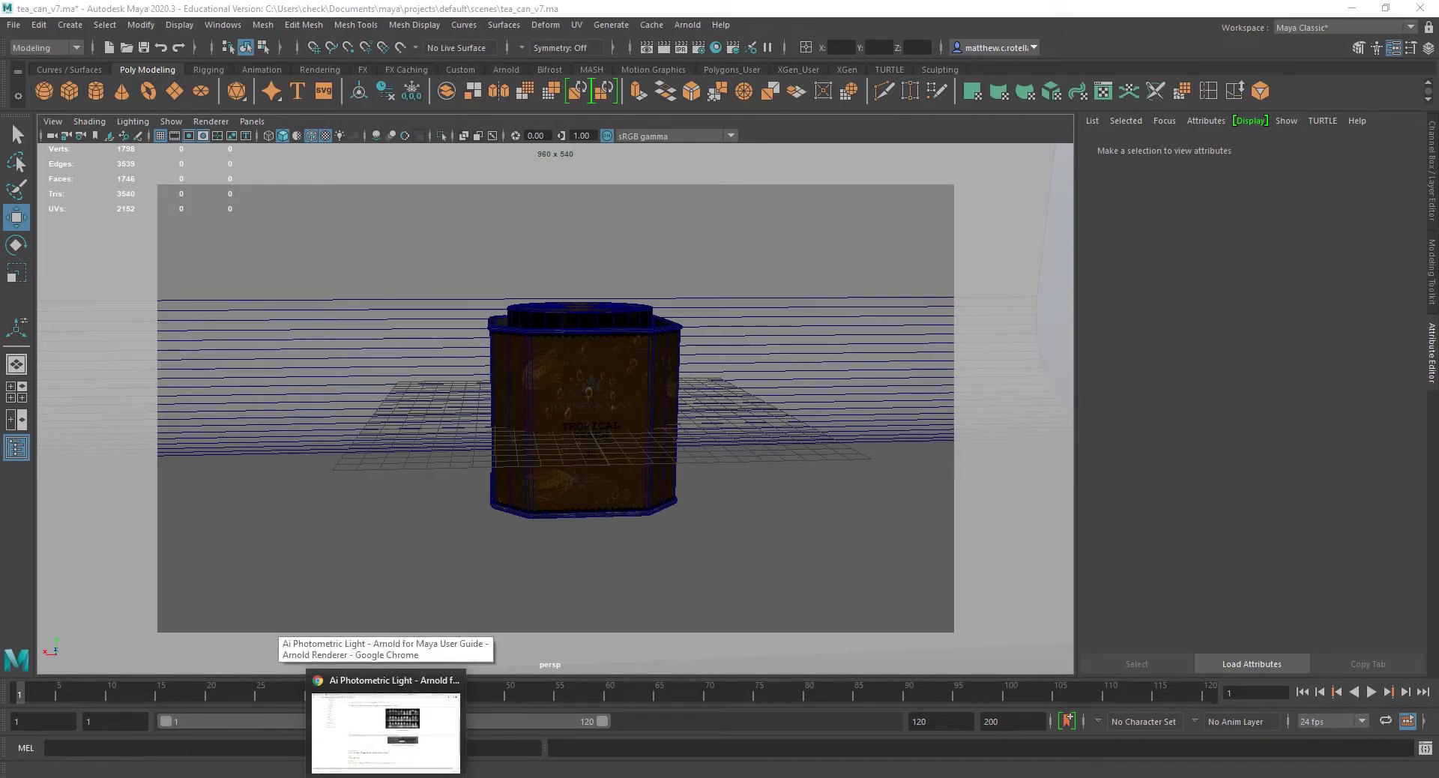
left_click(397, 733)
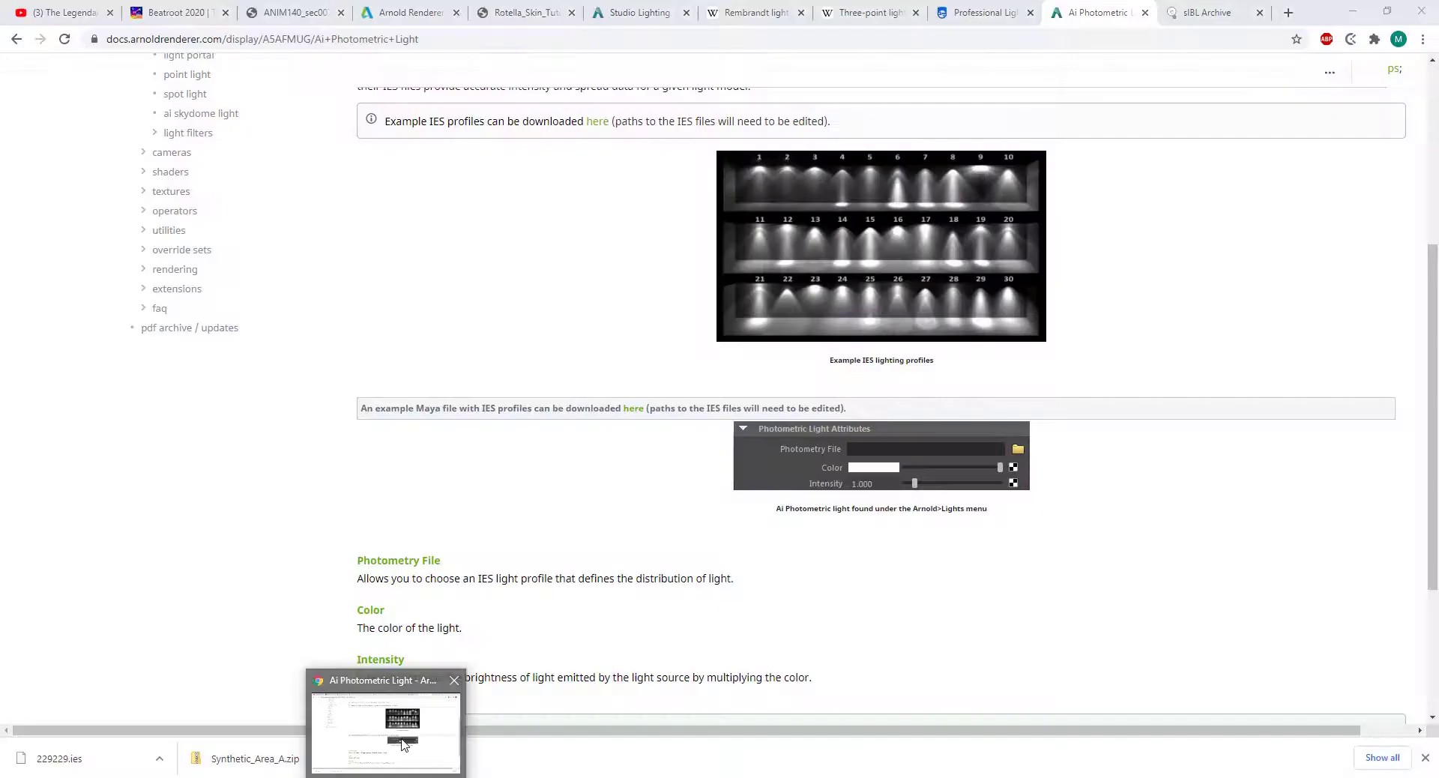
scroll(457, 491, "up", 3)
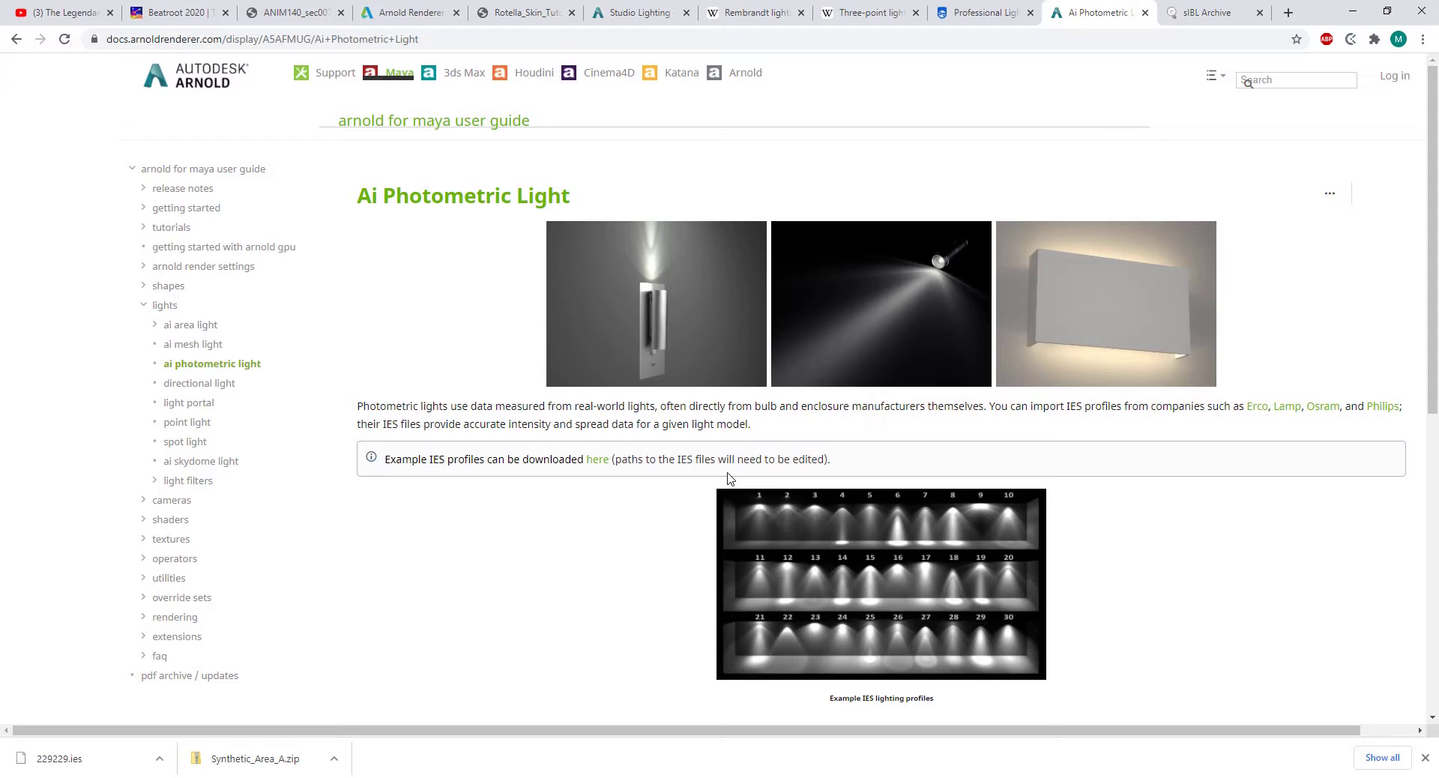
scroll(684, 574, "down", 7)
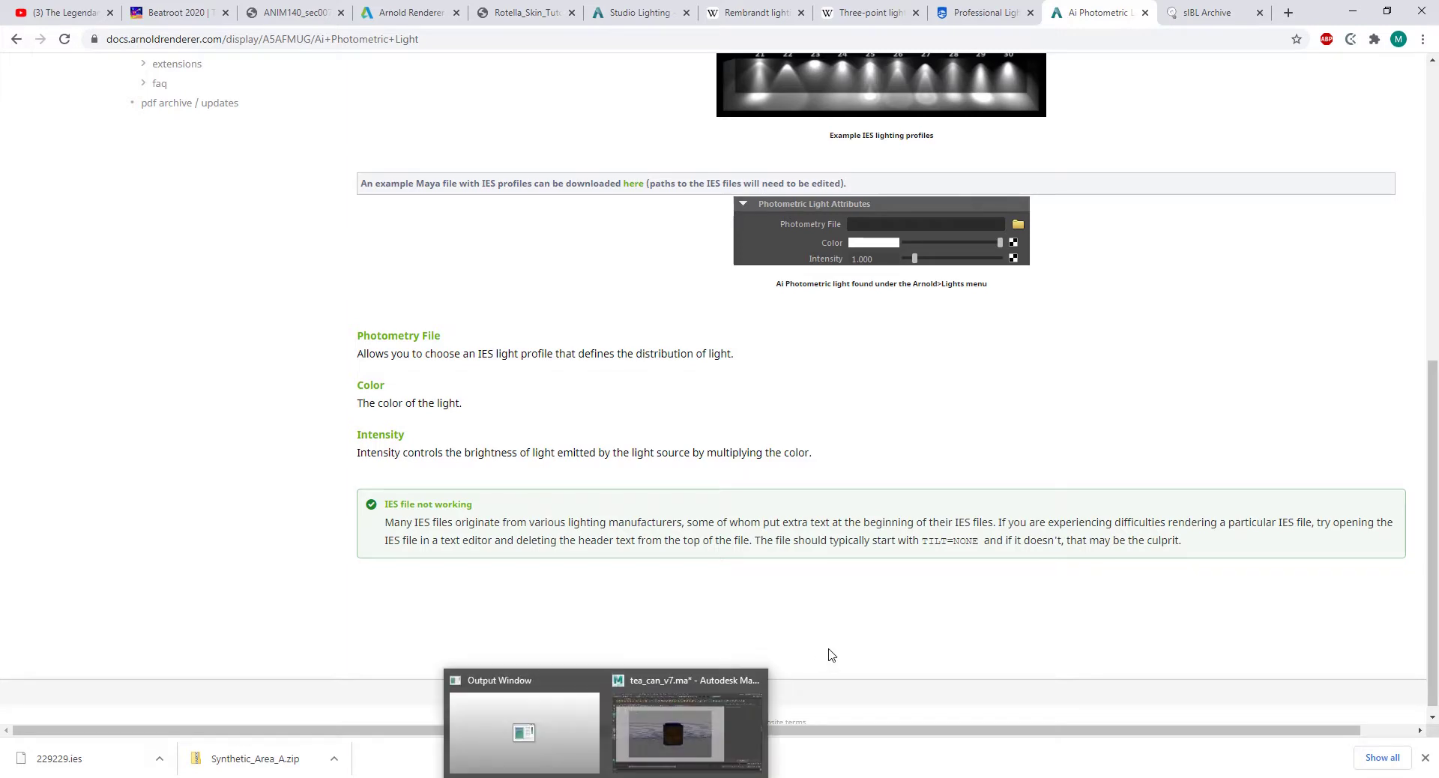
scroll(682, 502, "up", 7)
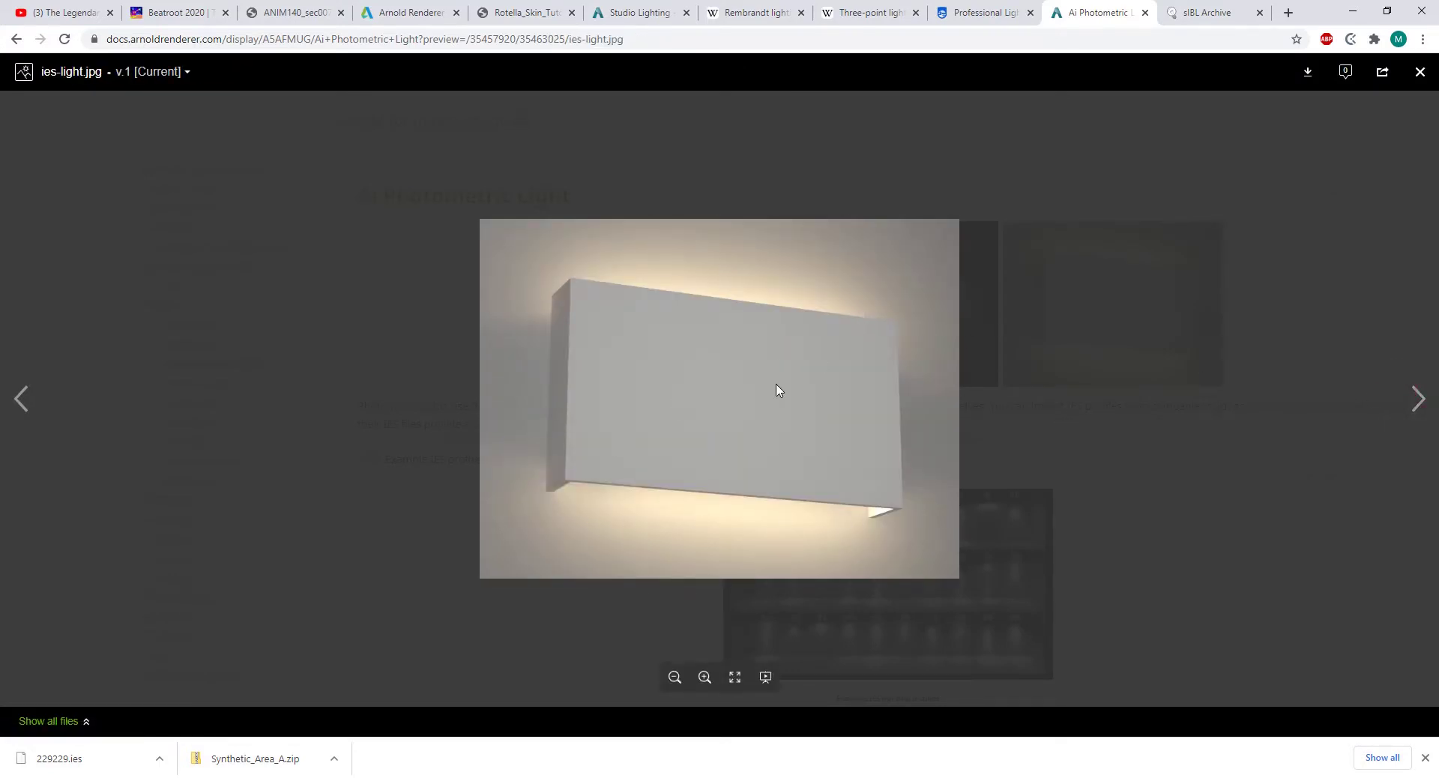
left_click(1090, 512)
scroll(884, 395, "down", 4)
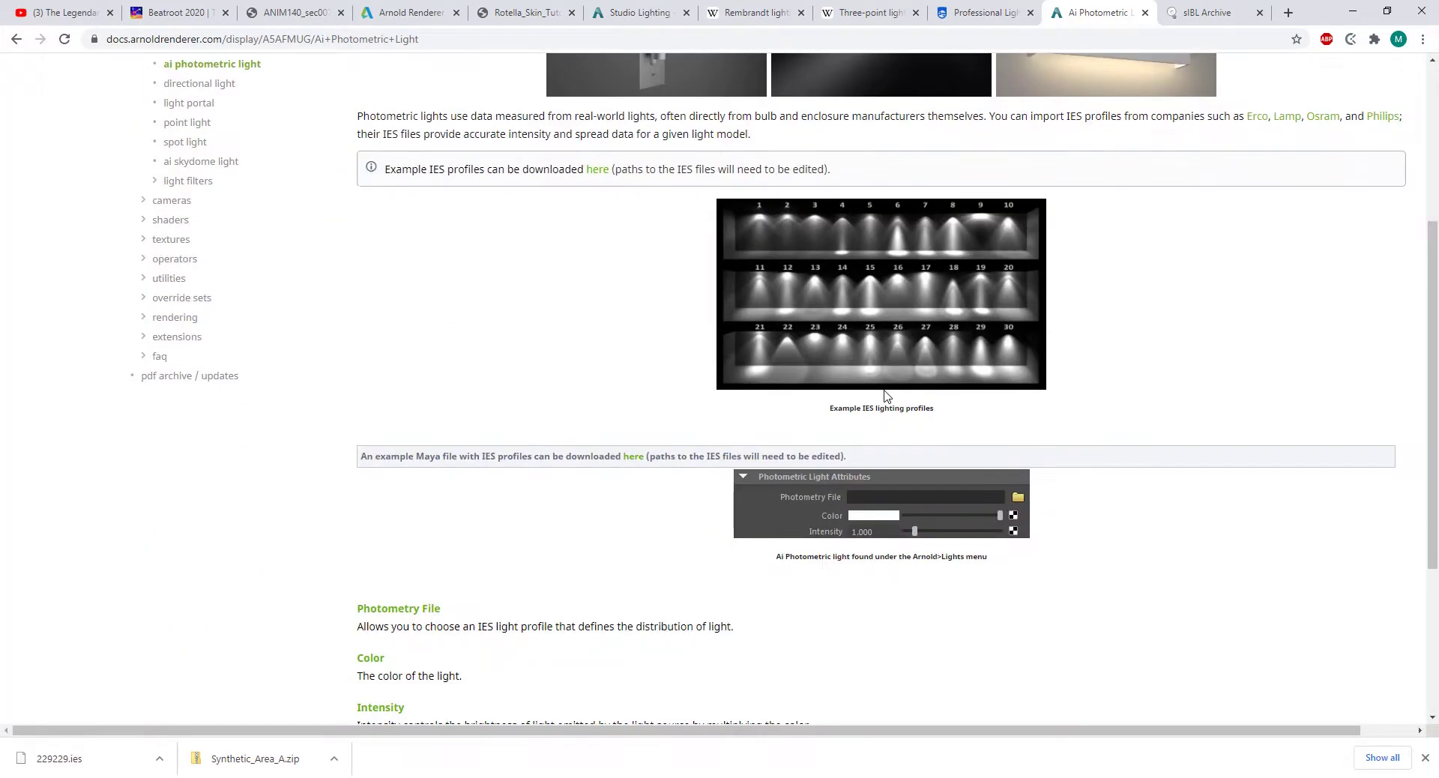
scroll(825, 450, "down", 3)
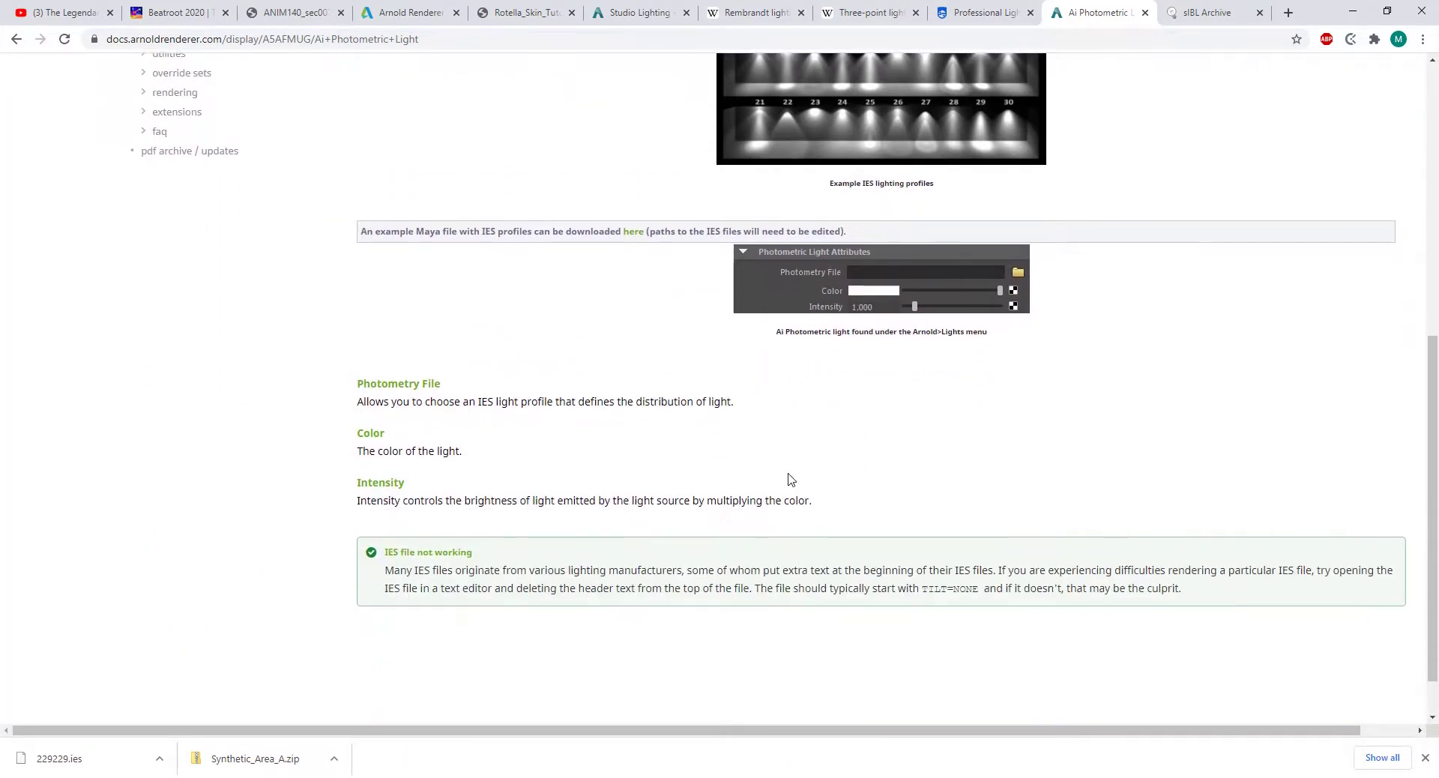
scroll(660, 462, "up", 3)
scroll(638, 686, "up", 3)
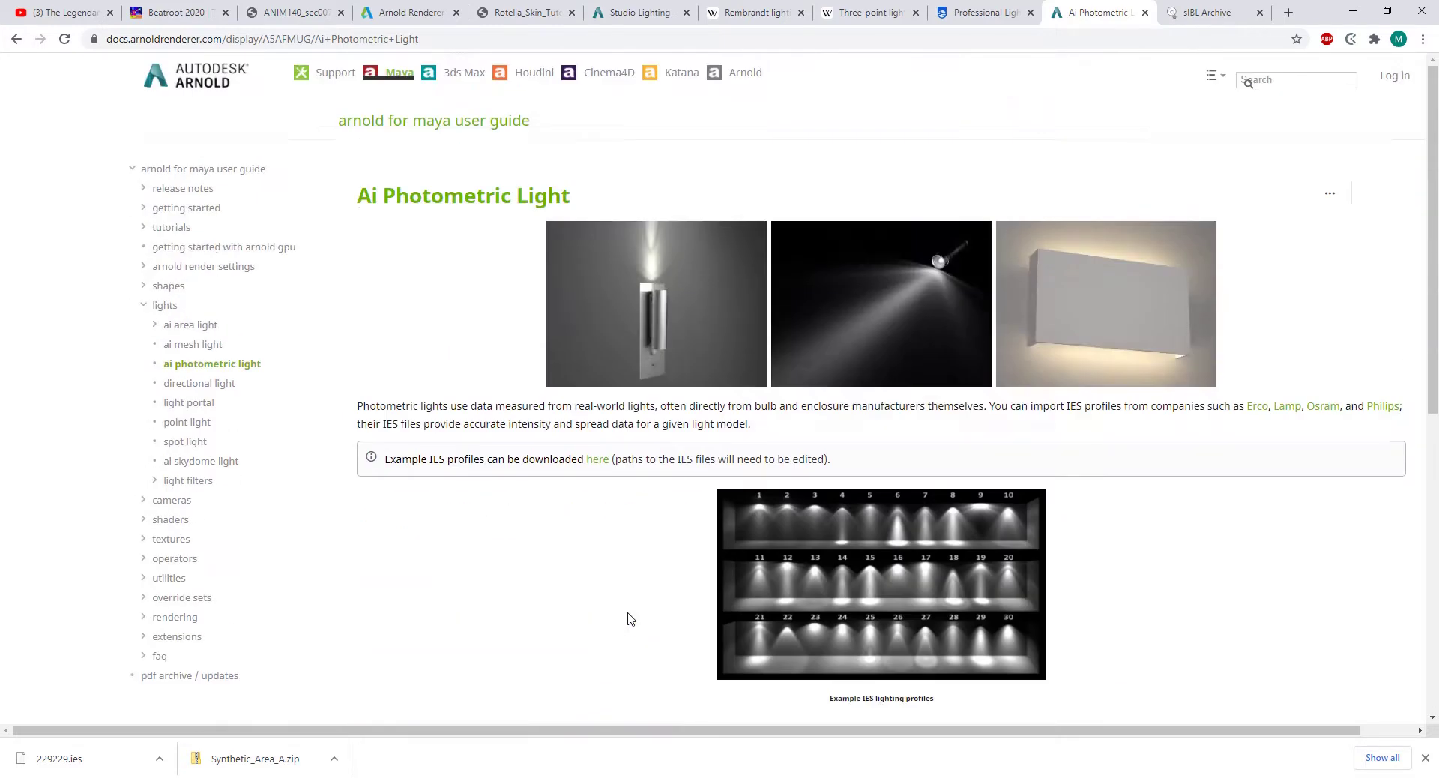
scroll(569, 413, "down", 1)
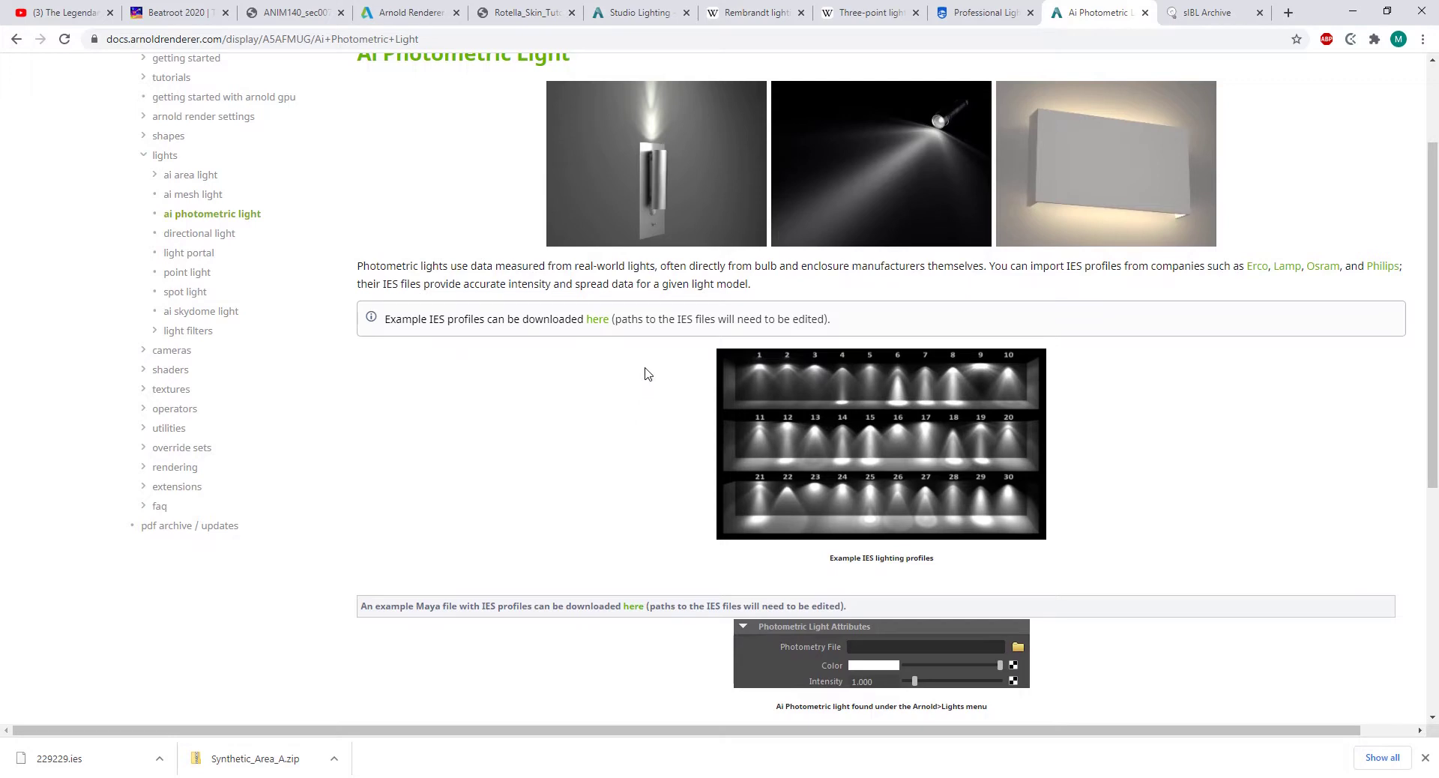
left_click_drag(622, 318, 777, 319)
left_click(1006, 319)
scroll(1282, 336, "up", 2)
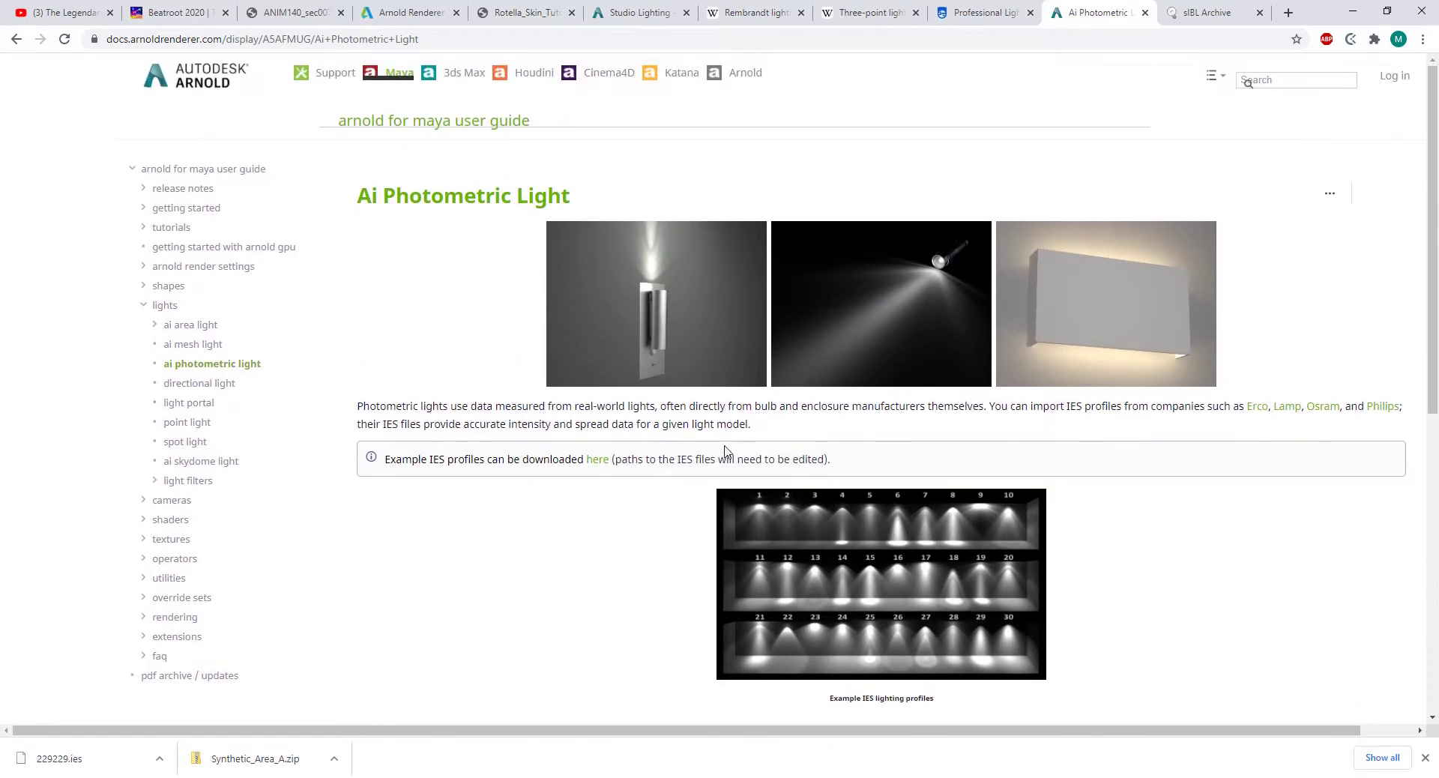
Open the Philips photometric data page and scroll to the Halogen PAR rows listing 229229.ies
left_click(968, 17)
scroll(1026, 347, "up", 20)
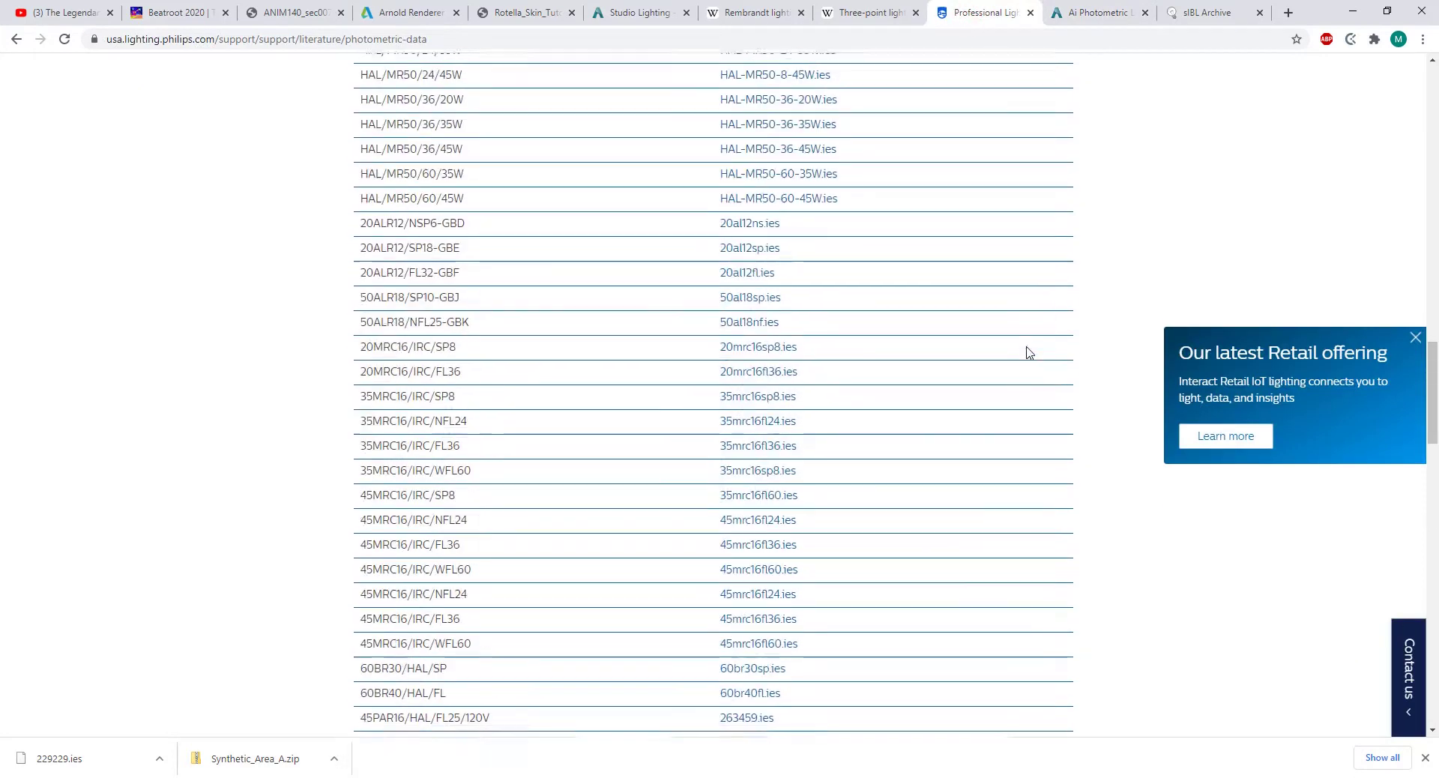
scroll(1028, 353, "up", 8)
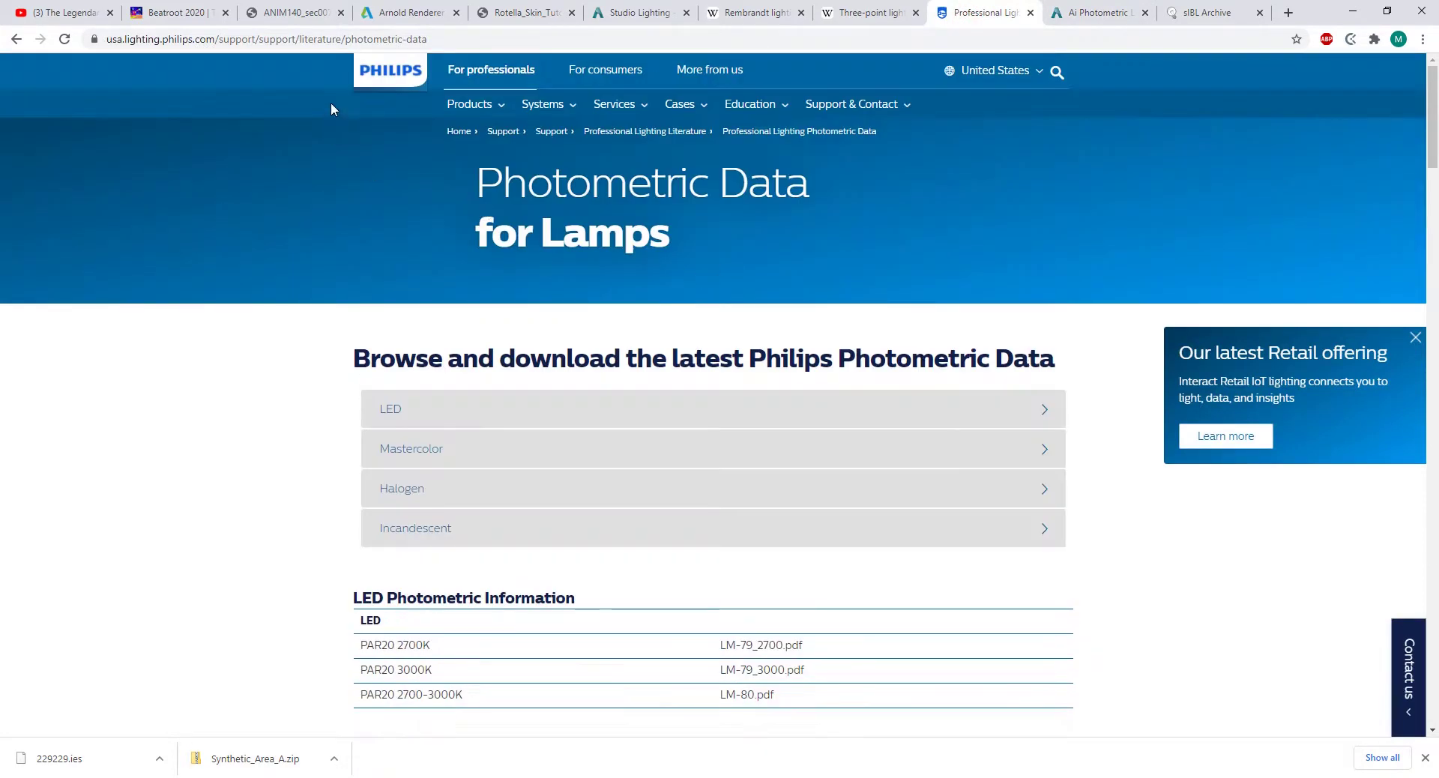
scroll(394, 440, "down", 20)
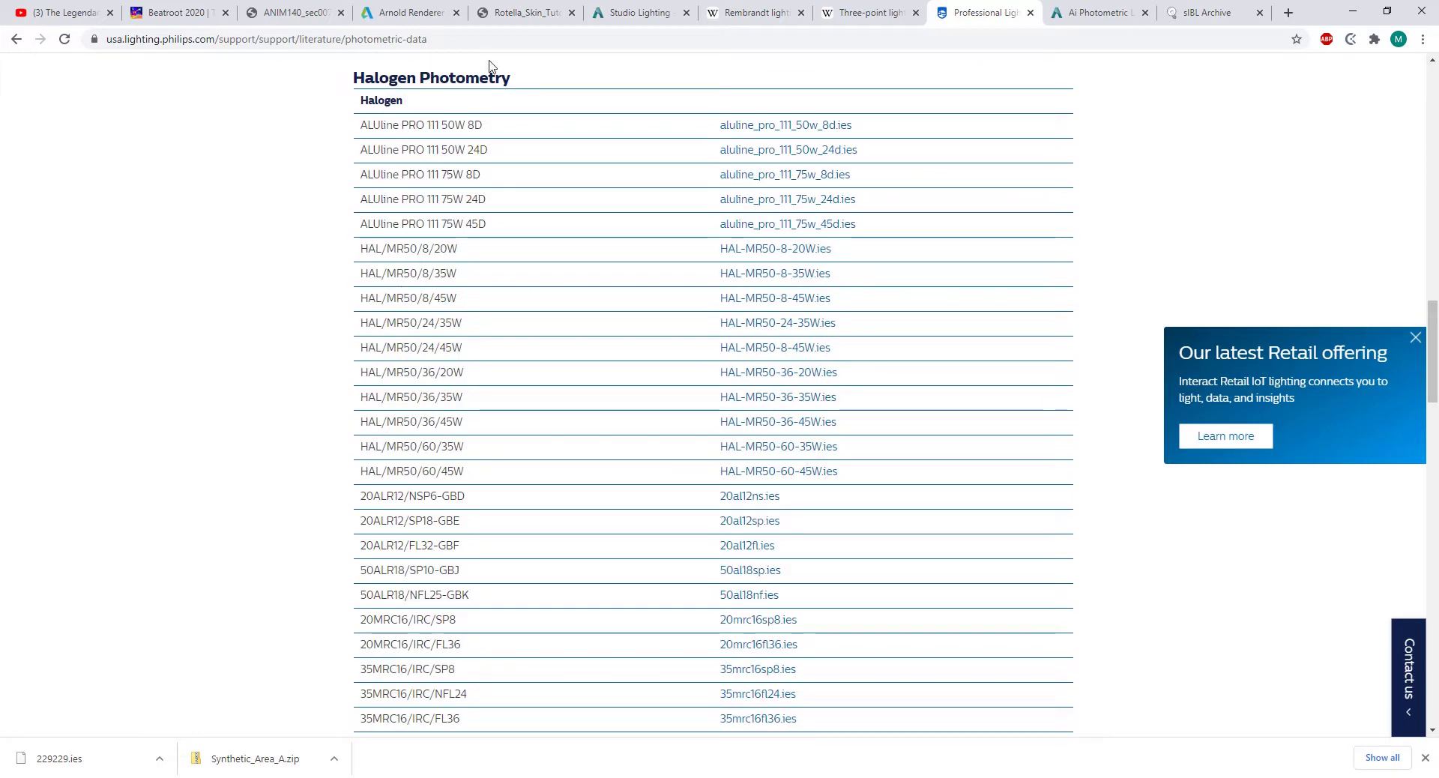
scroll(440, 270, "down", 12)
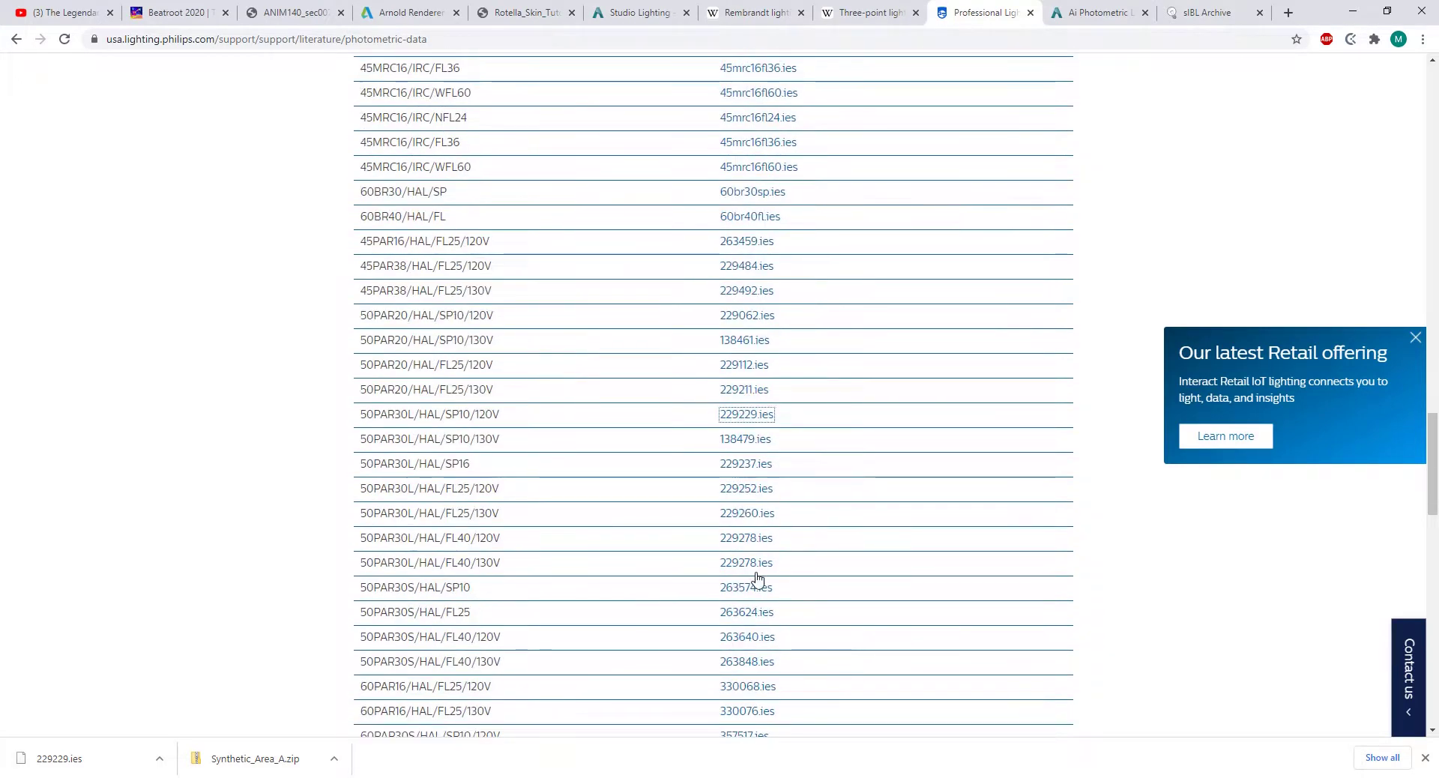
scroll(800, 389, "down", 1)
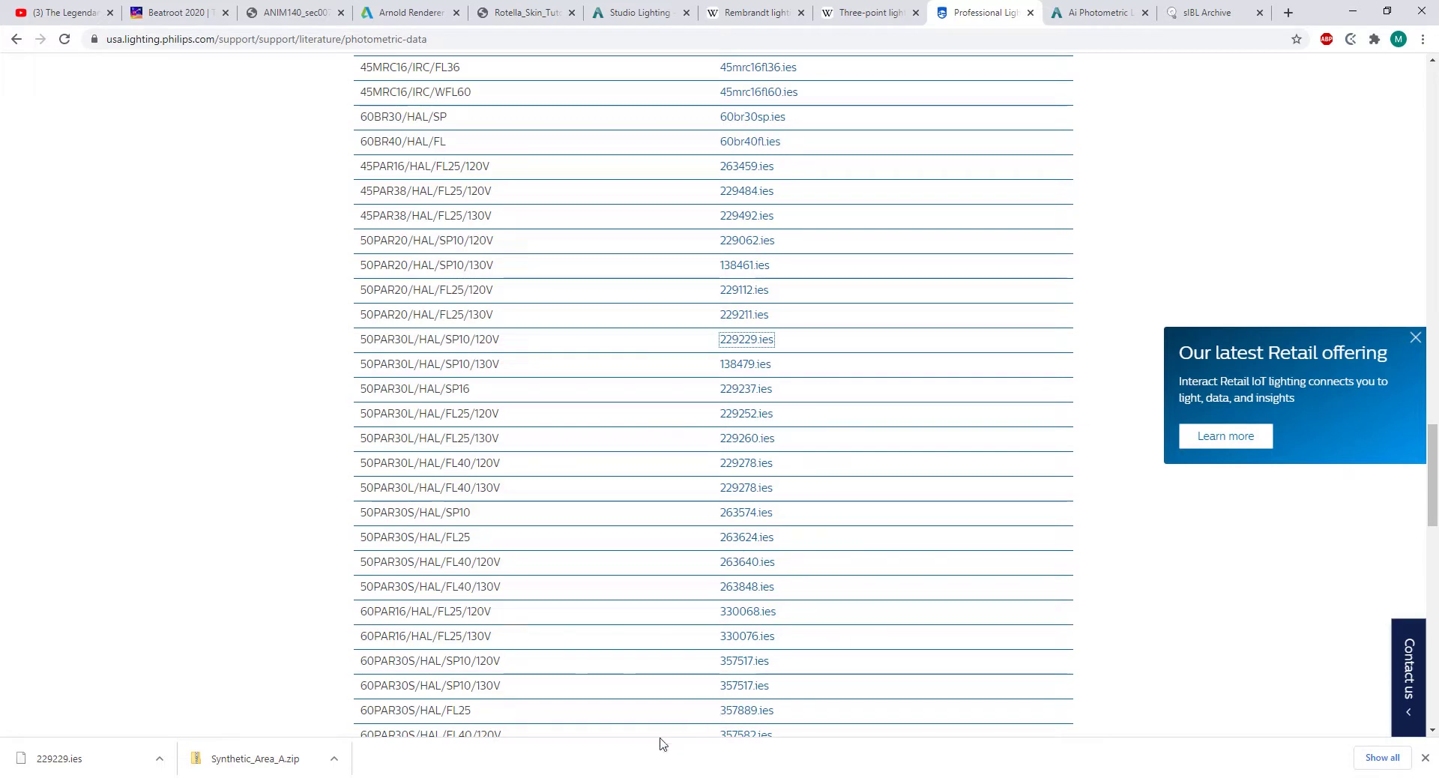
Back in Maya, create an Arnold Photometric Light from the Arnold Lights menu
left_click(628, 759)
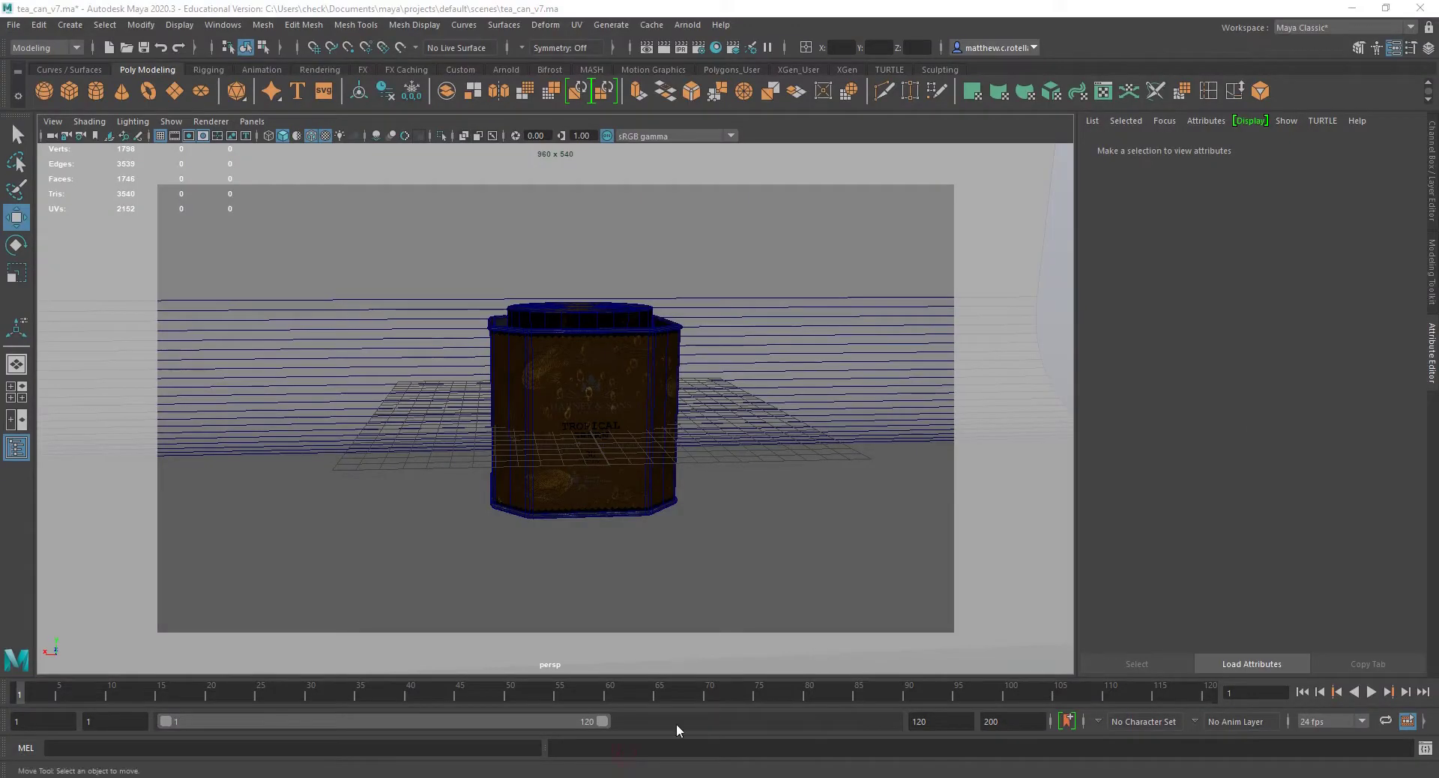
left_click(681, 27)
mouse_move(712, 91)
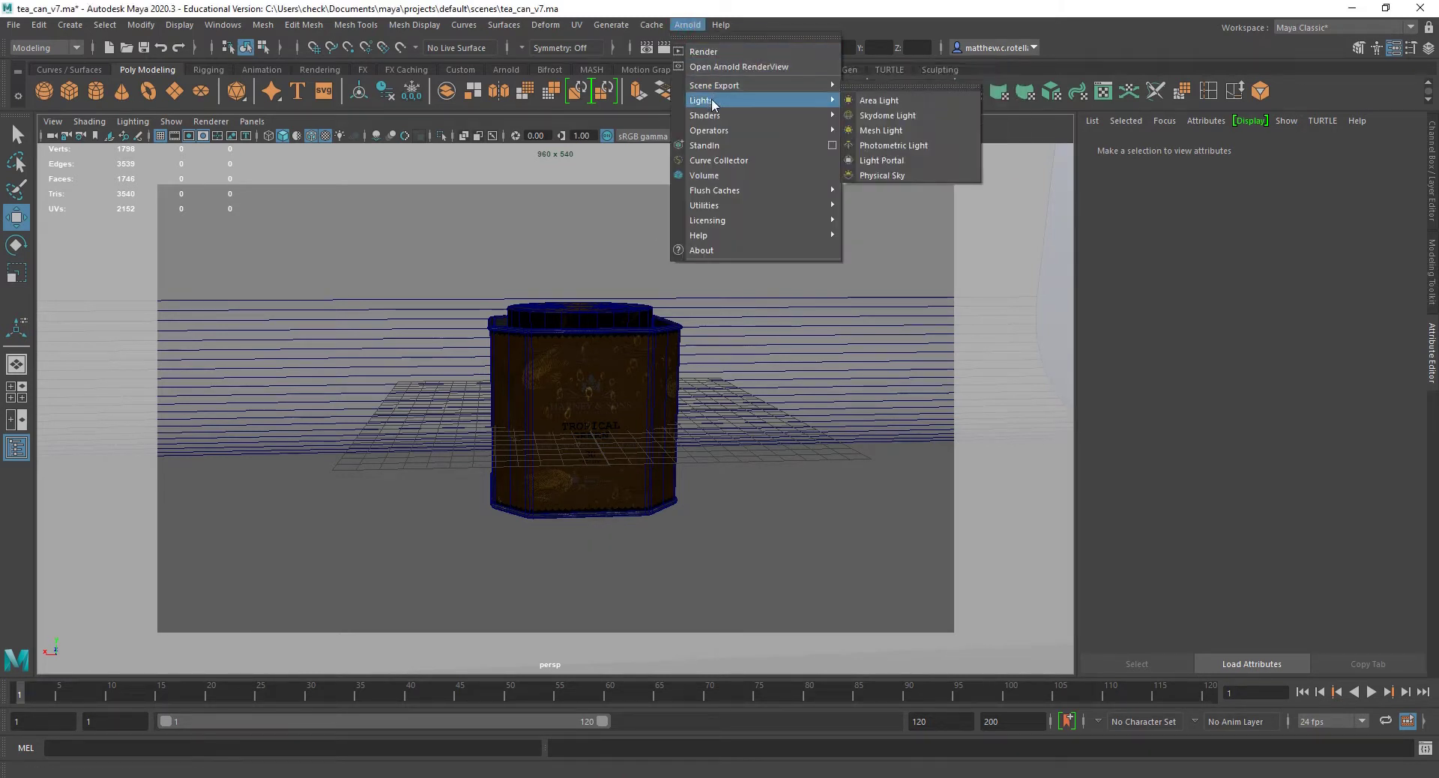
left_click(898, 145)
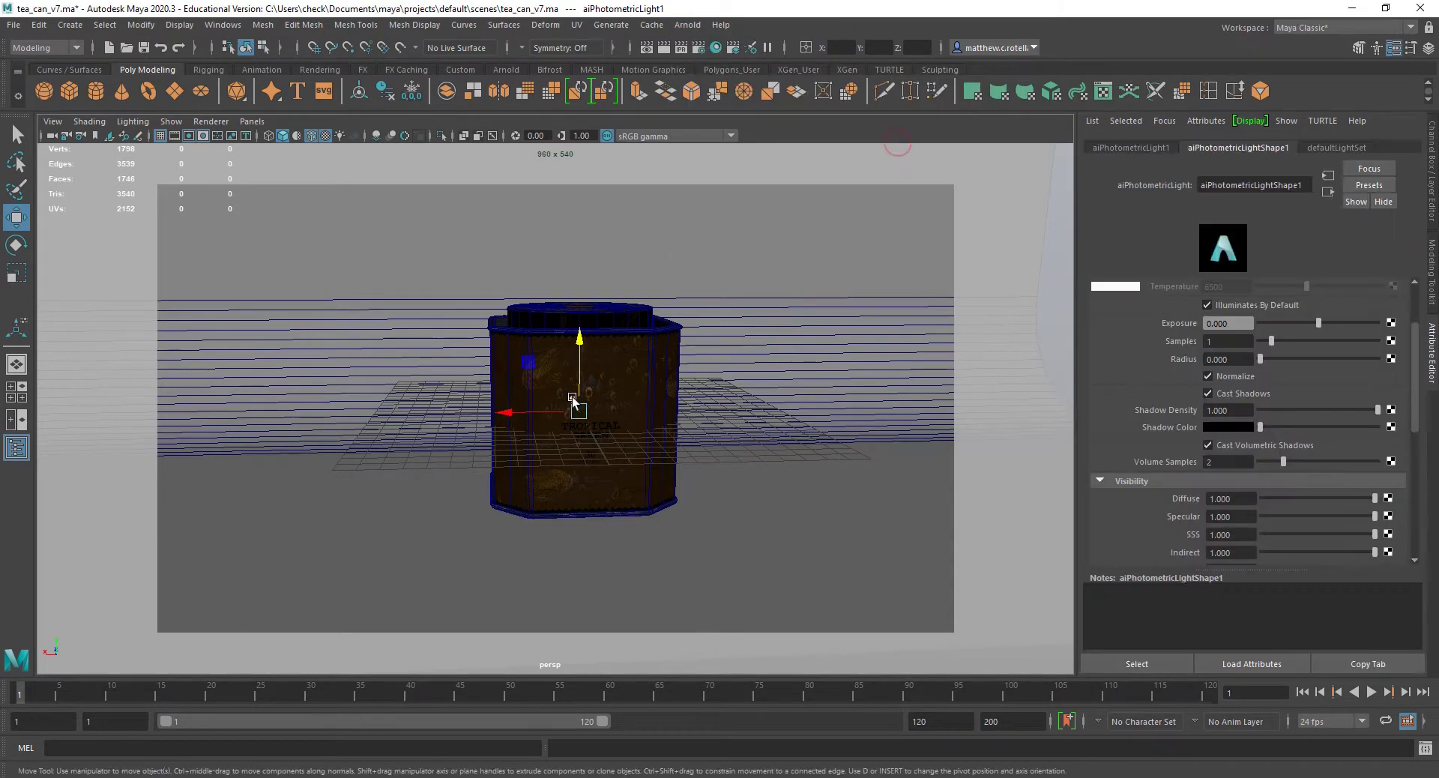
Move the new light up and right of the tea can and frame both in view
left_click_drag(579, 411, 730, 251)
scroll(763, 270, "up", 5)
key("f")
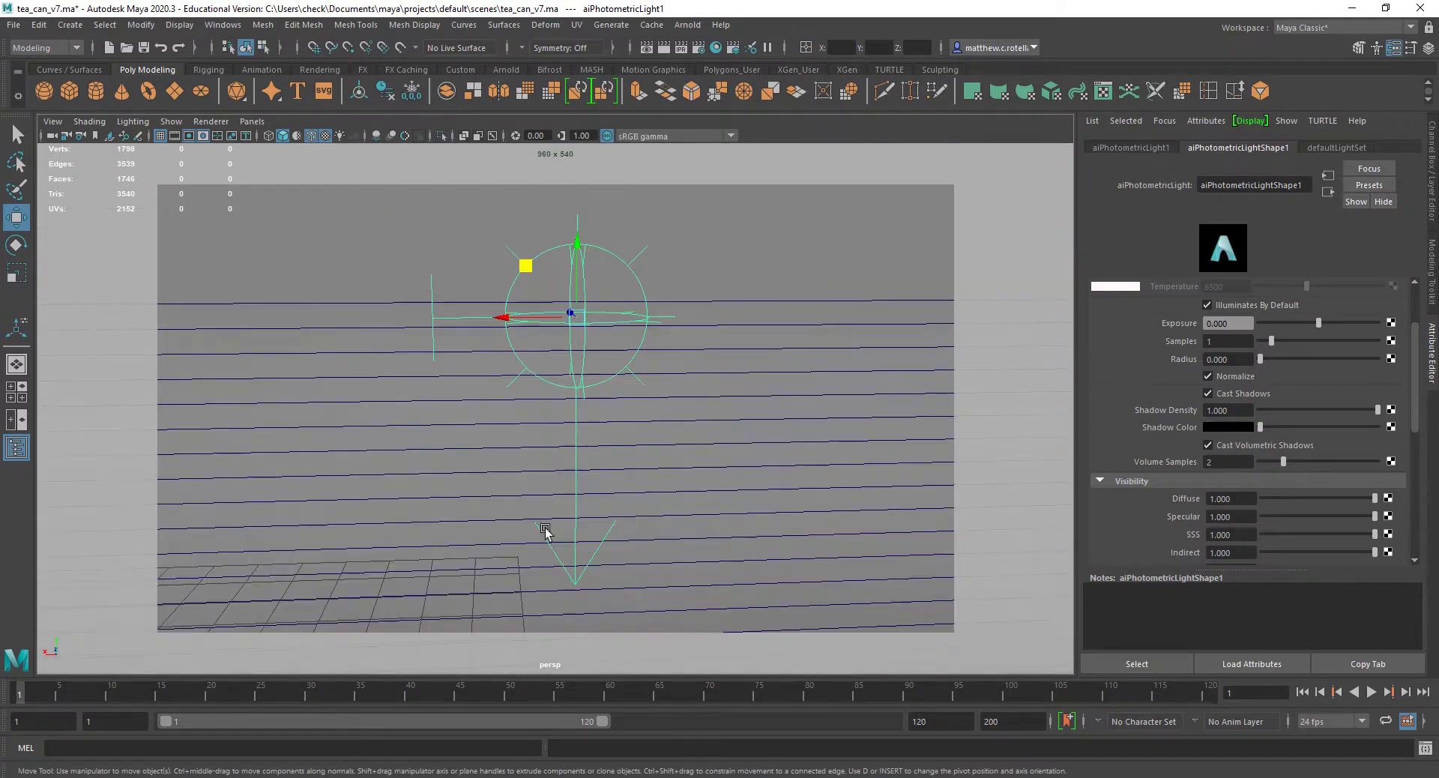
scroll(557, 496, "down", 6)
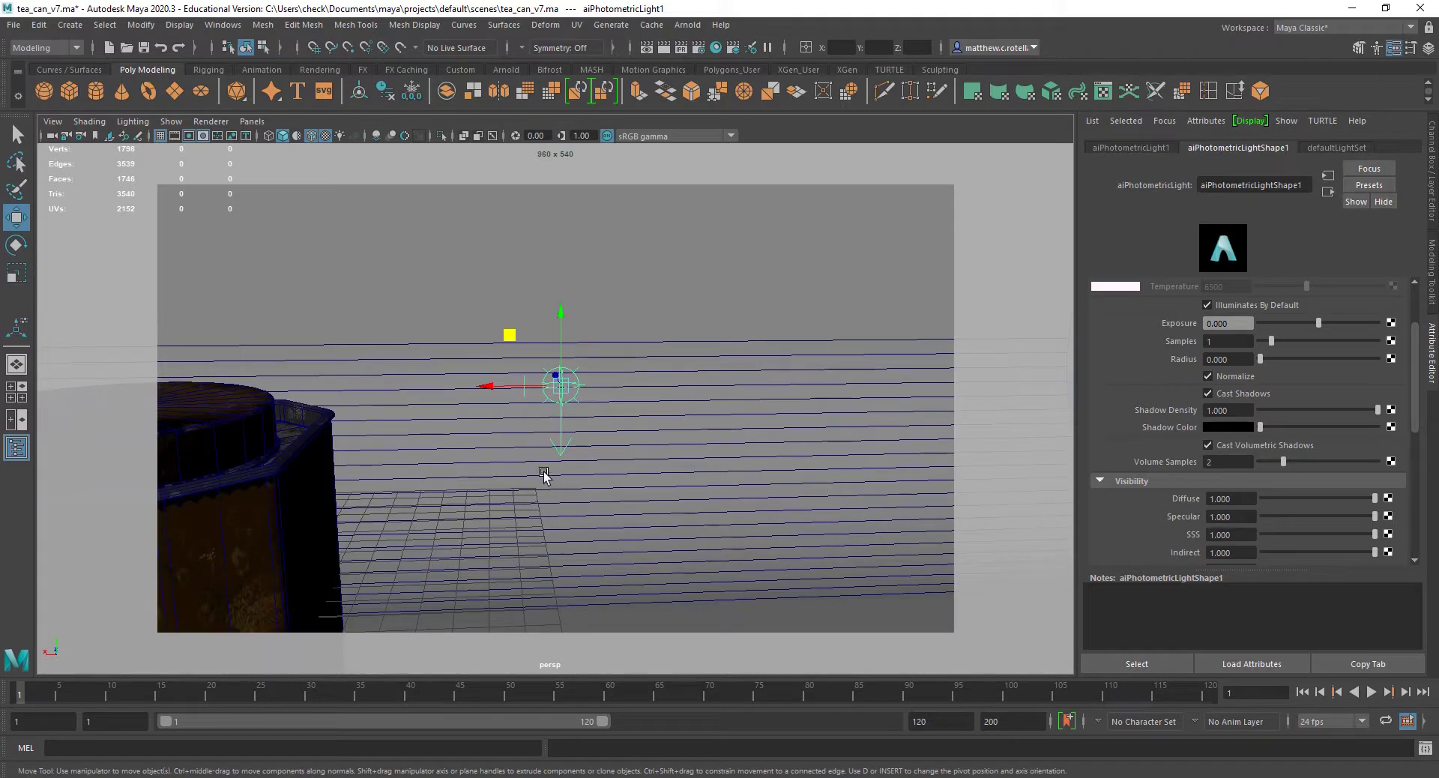
left_click_drag(552, 482, 623, 428, "alt")
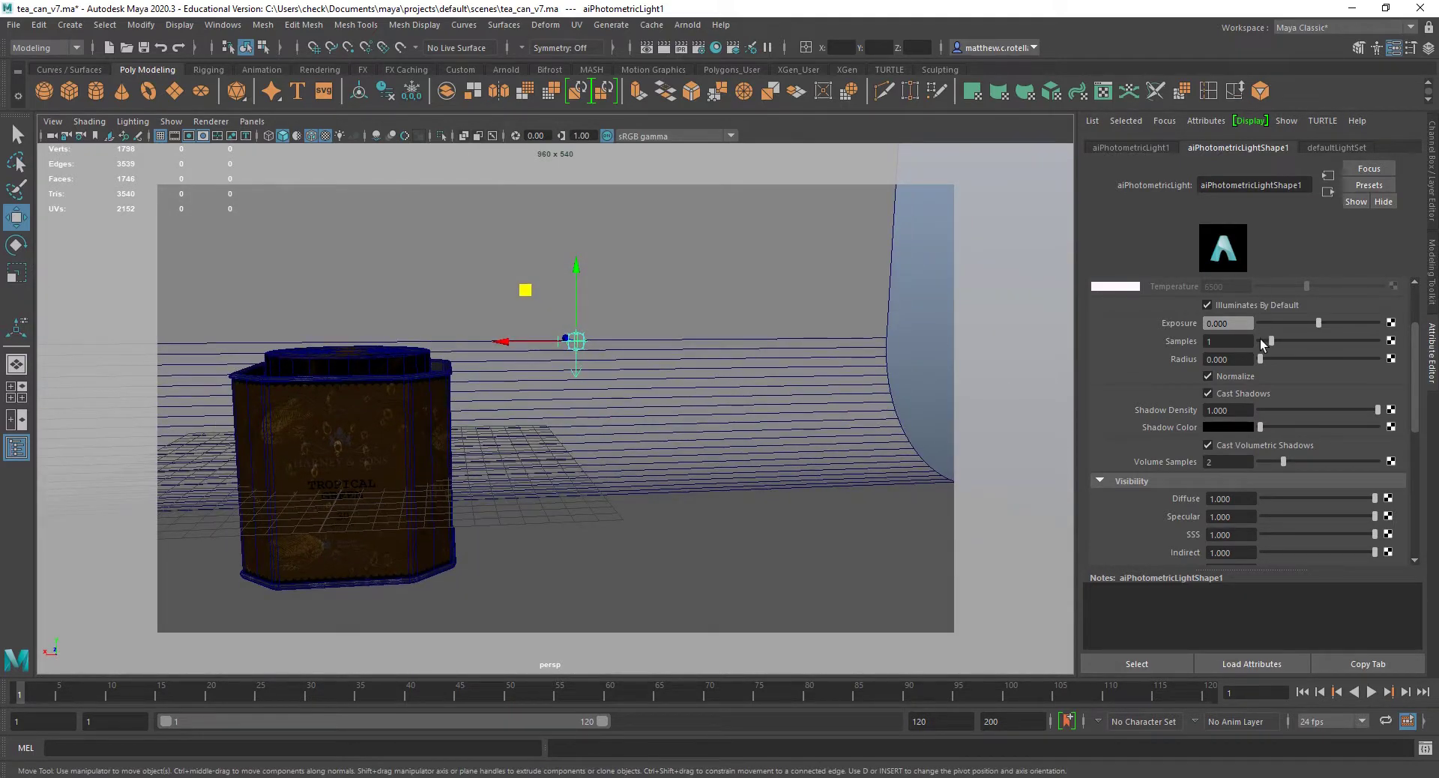
scroll(1175, 410, "up", 3)
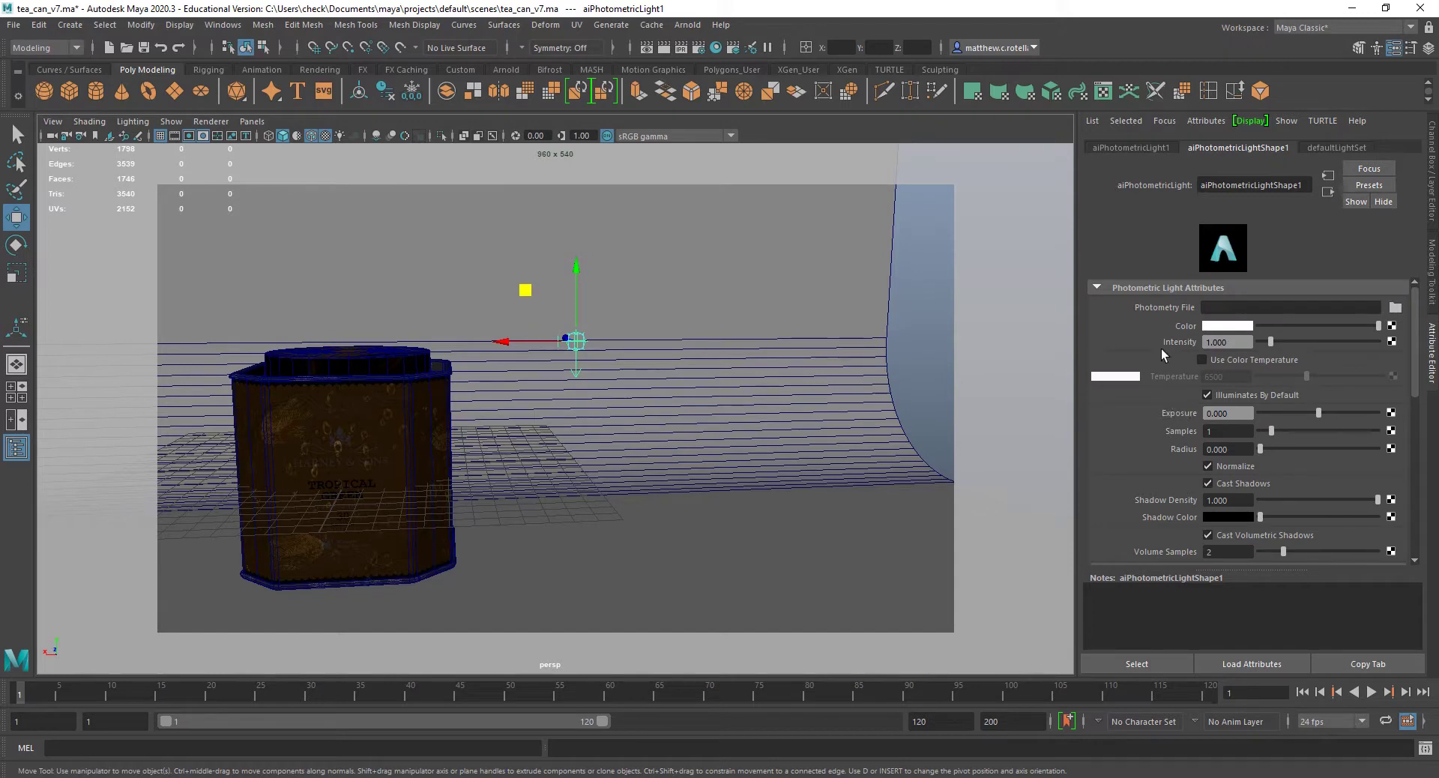
Load 229229.ies as aiPhotometricLight1's Photometry File
left_click(1396, 311)
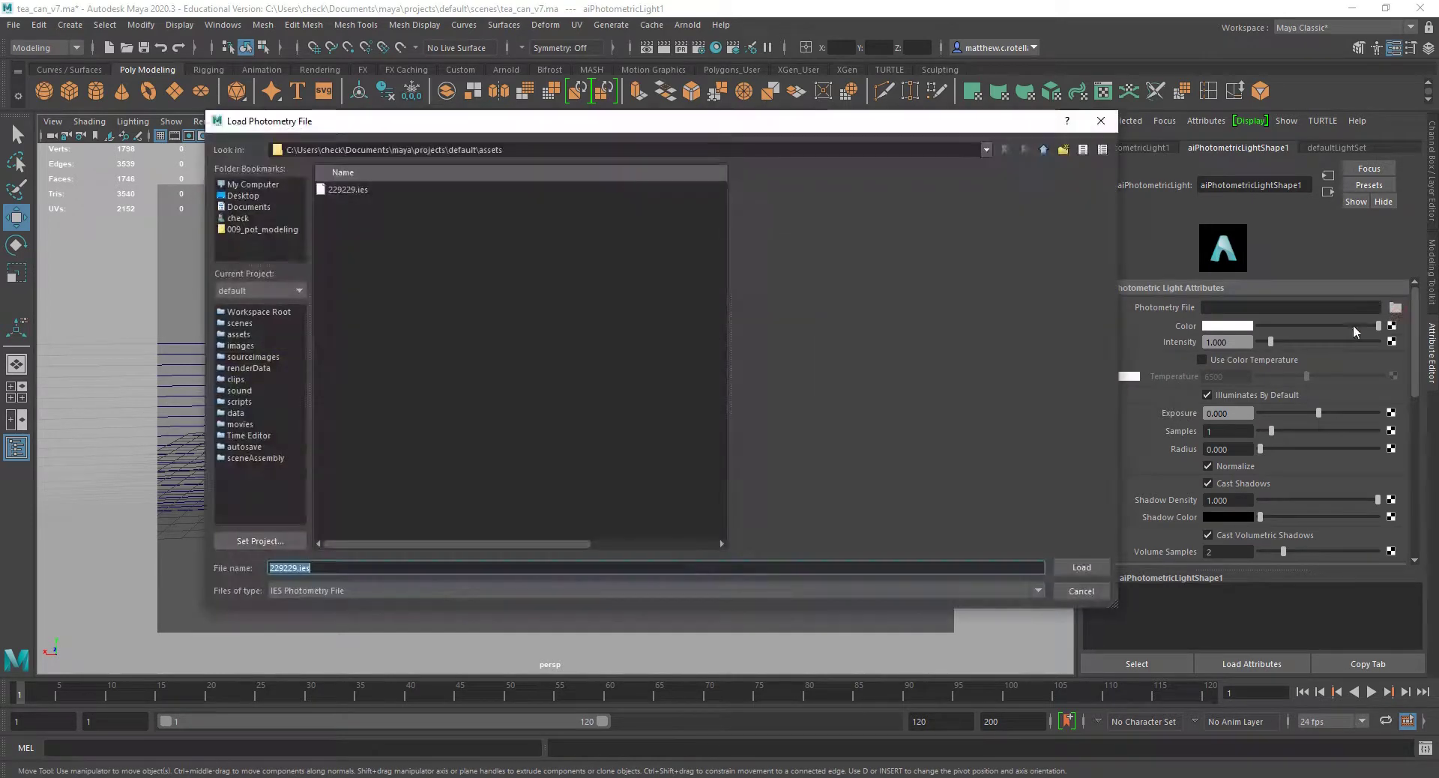
left_click(358, 190)
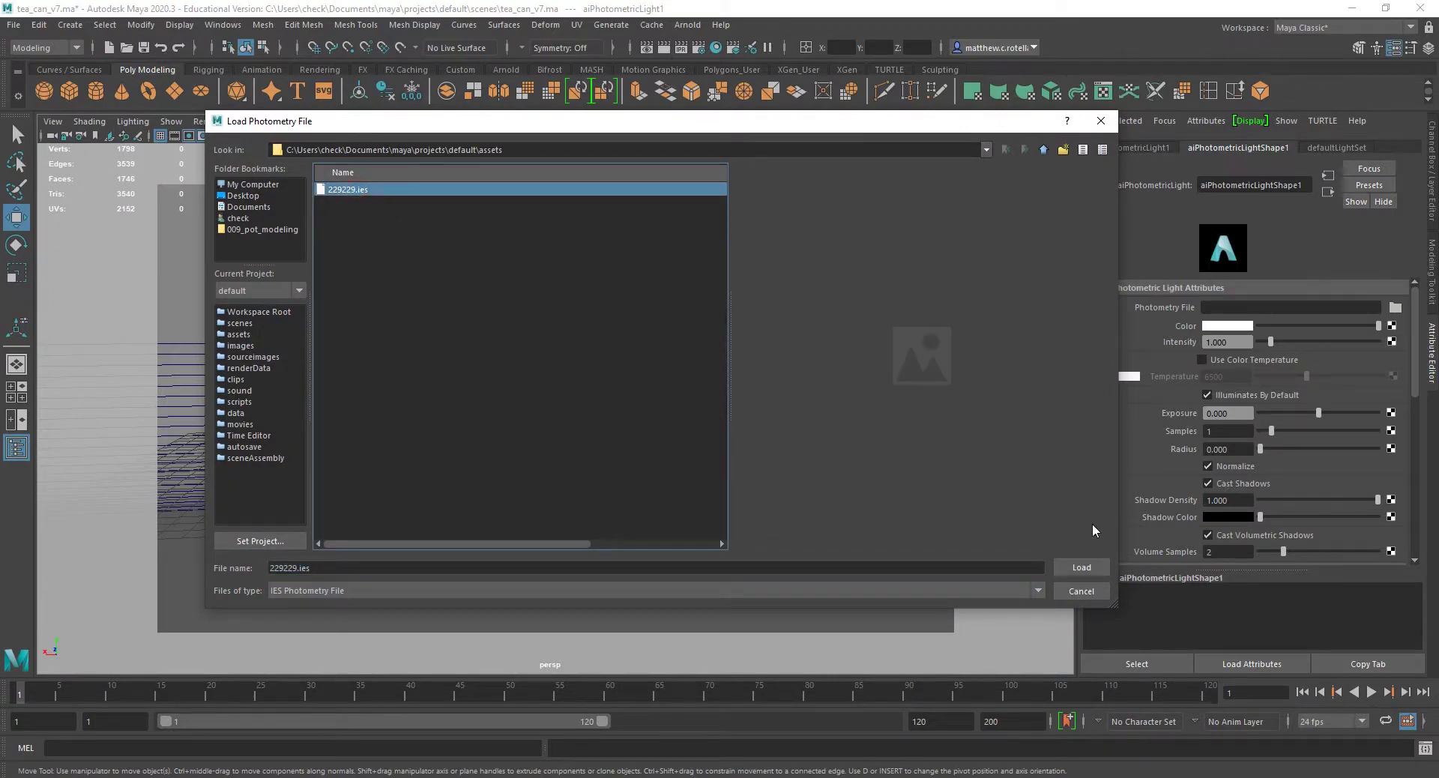
left_click(1081, 568)
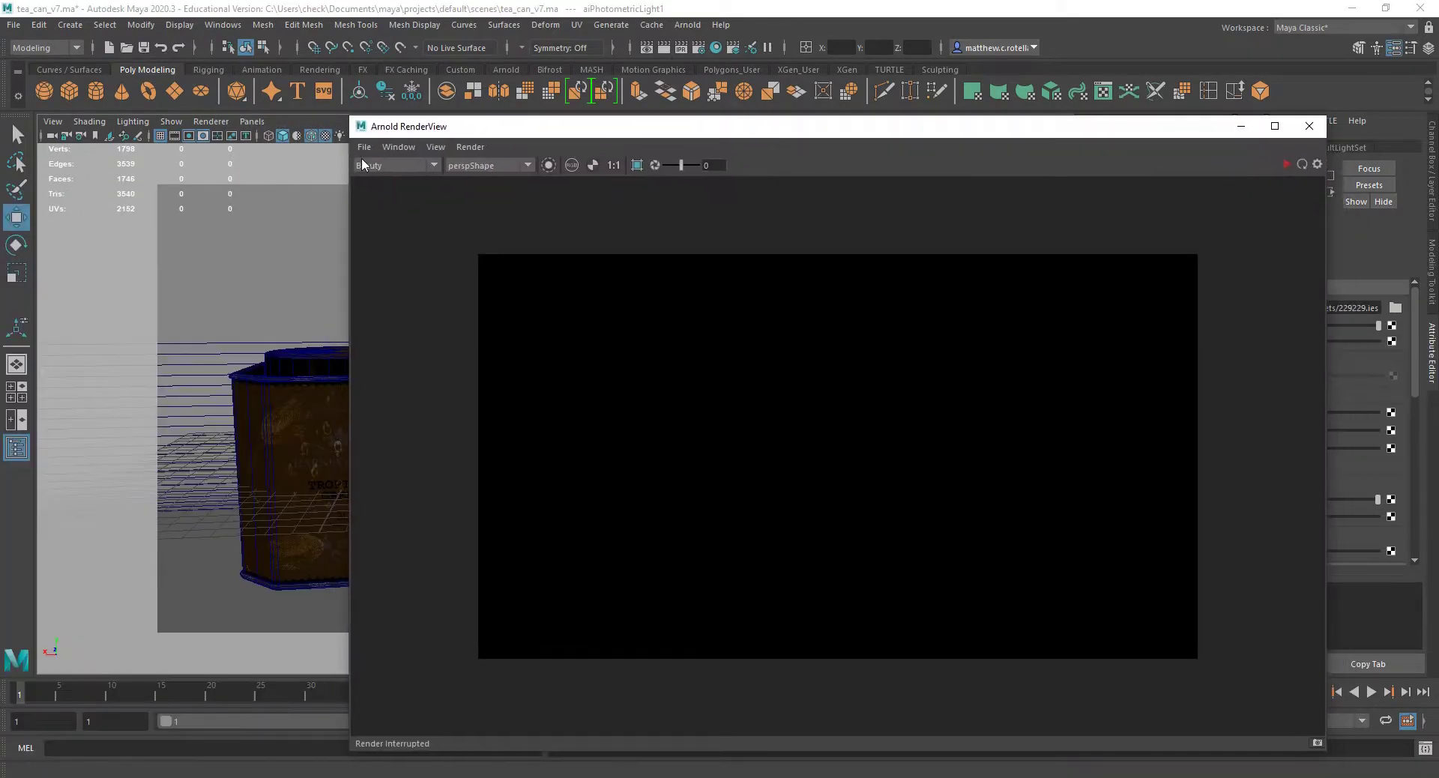
Test-render the scene, then set the photometric light's Exposure to 8
left_click(470, 147)
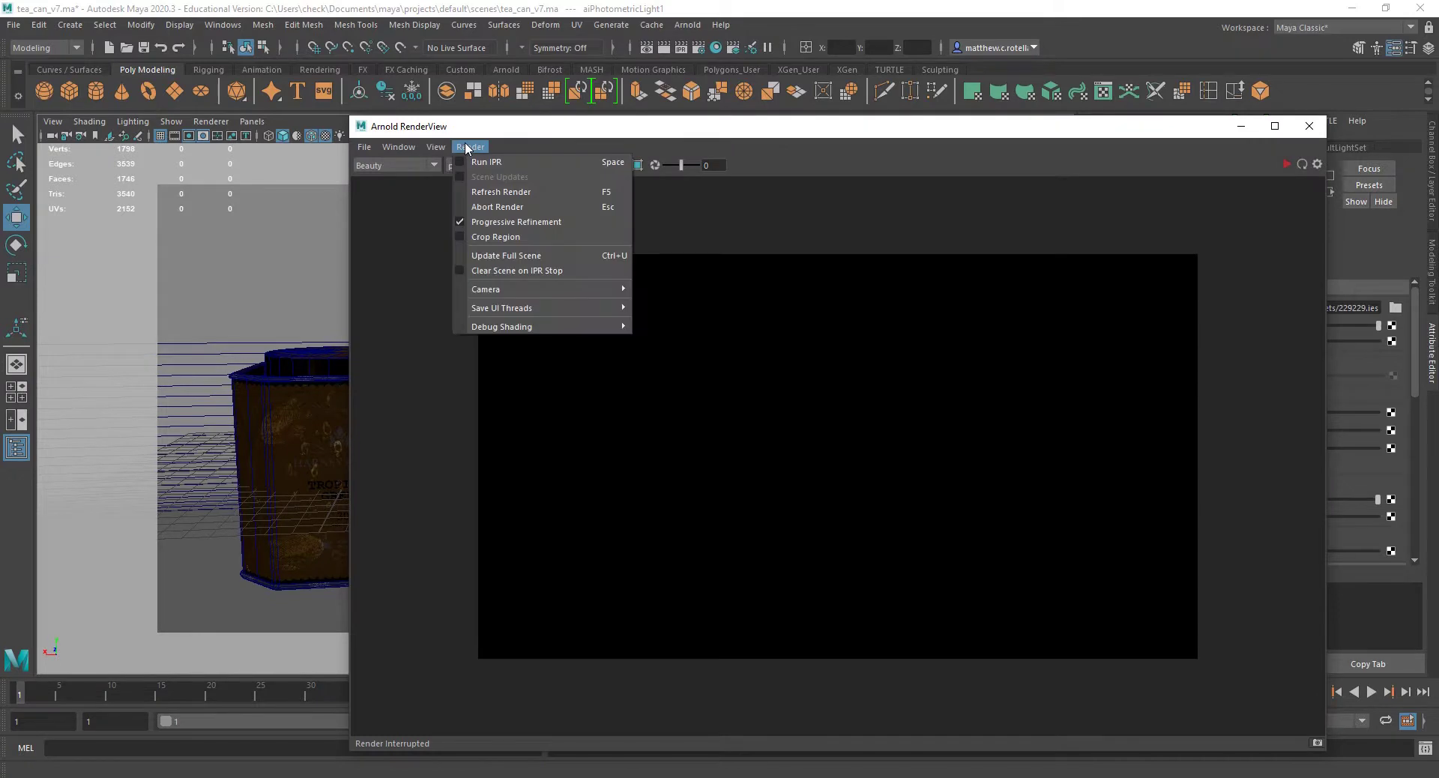
left_click(500, 192)
key("Escape")
left_click_drag(807, 134, 0, 161)
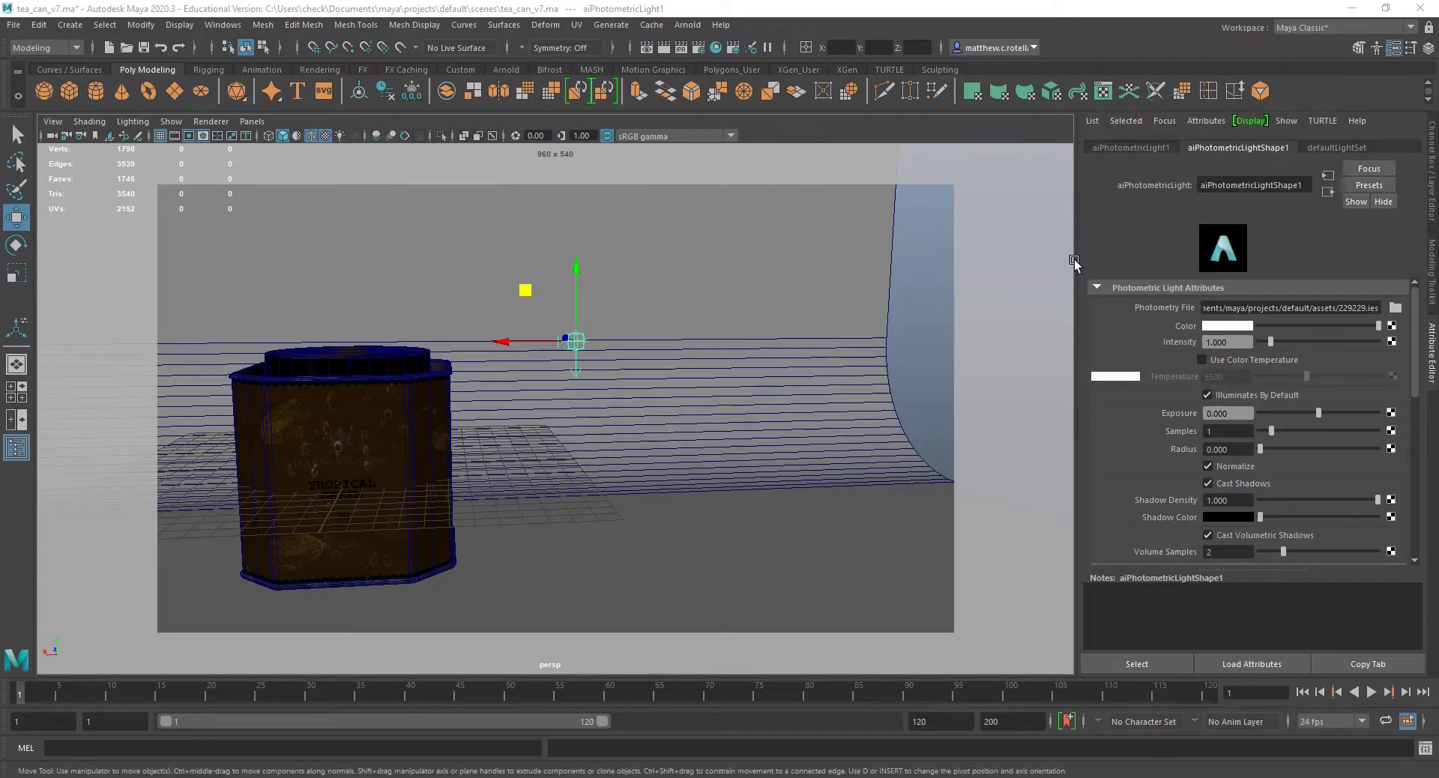
left_click_drag(1244, 413, 998, 390)
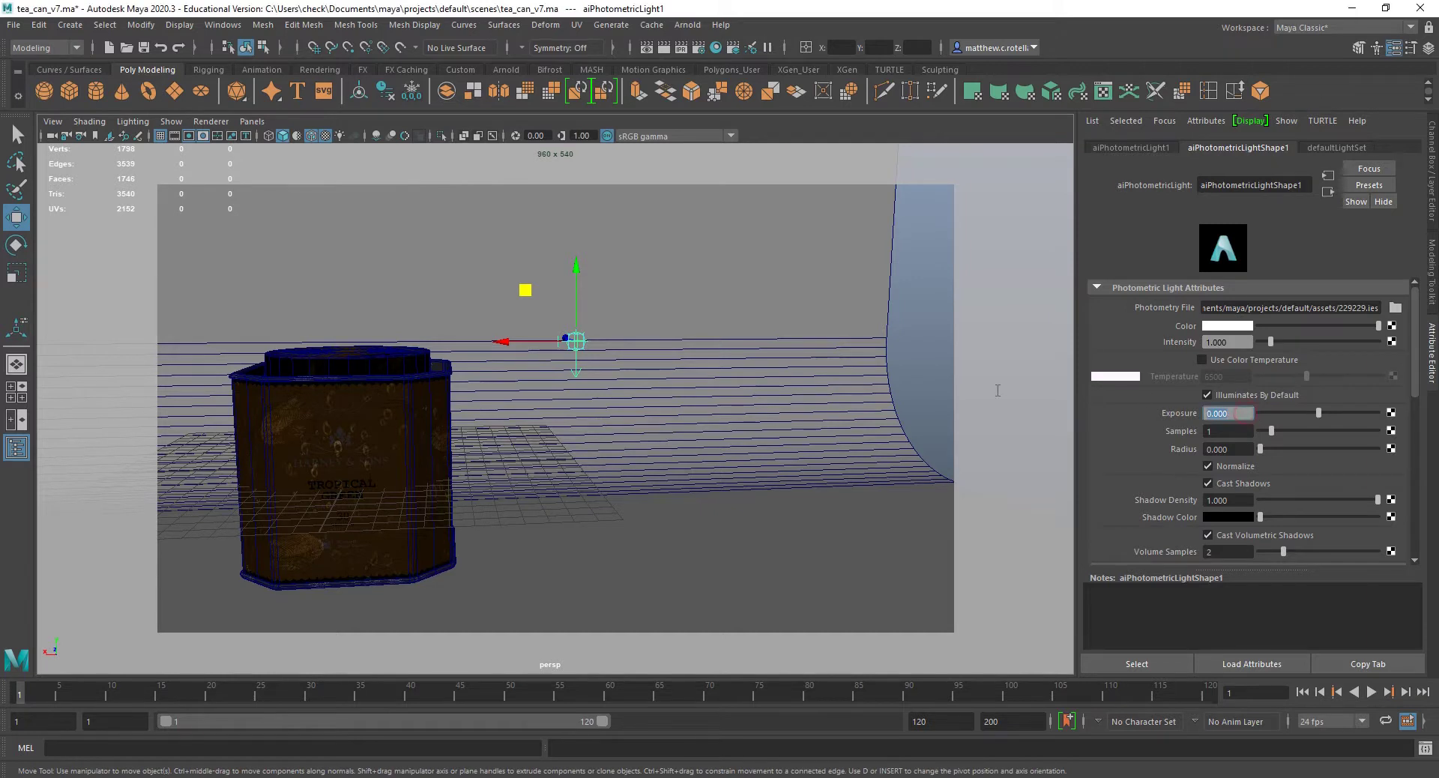
type("8")
key("Return")
Re-render the scene with the brighter light
left_click_drag(0, 90, 756, 140)
left_click(515, 153)
left_click(517, 193)
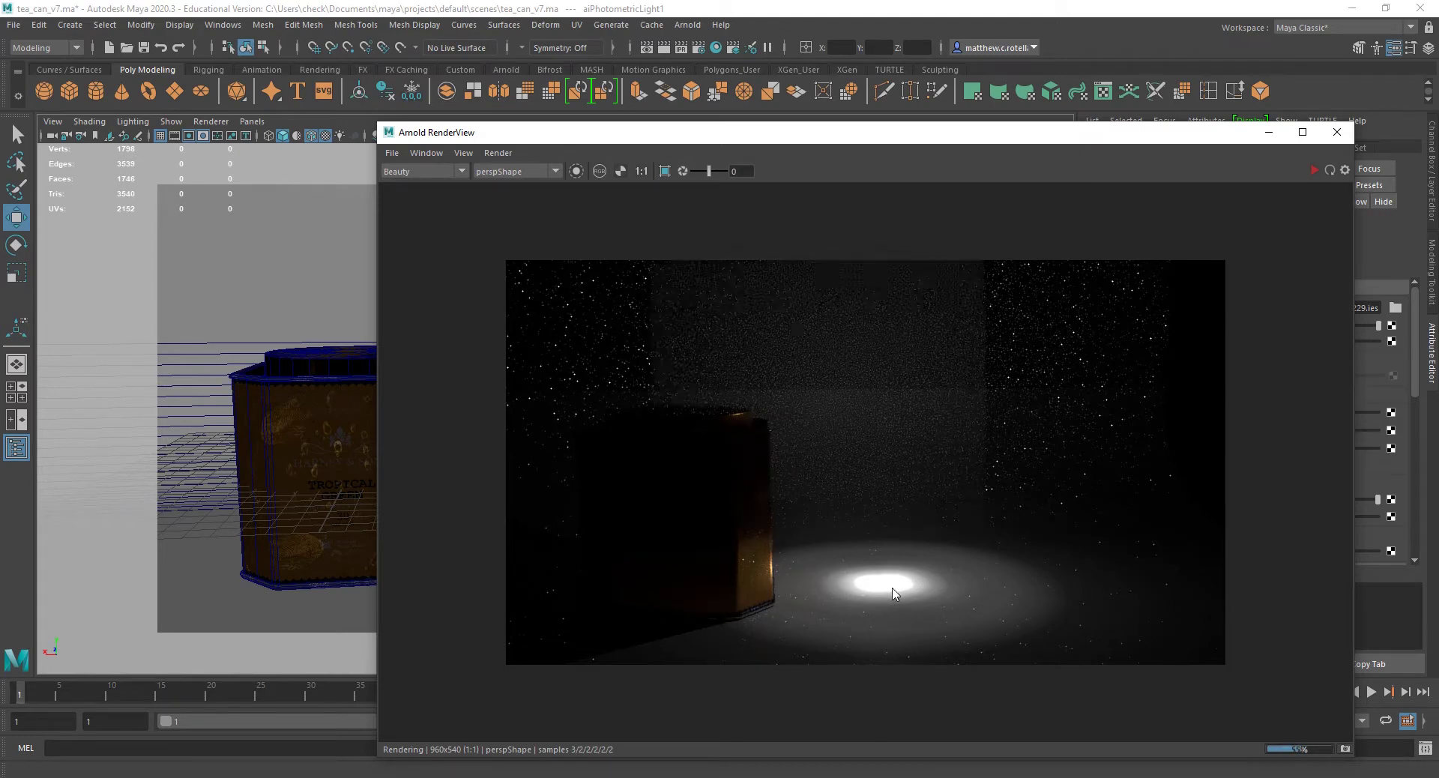
left_click_drag(803, 128, 0, 15)
Select the photometric light, move it down and right, and tilt it
left_click_drag(539, 285, 723, 344, "shift")
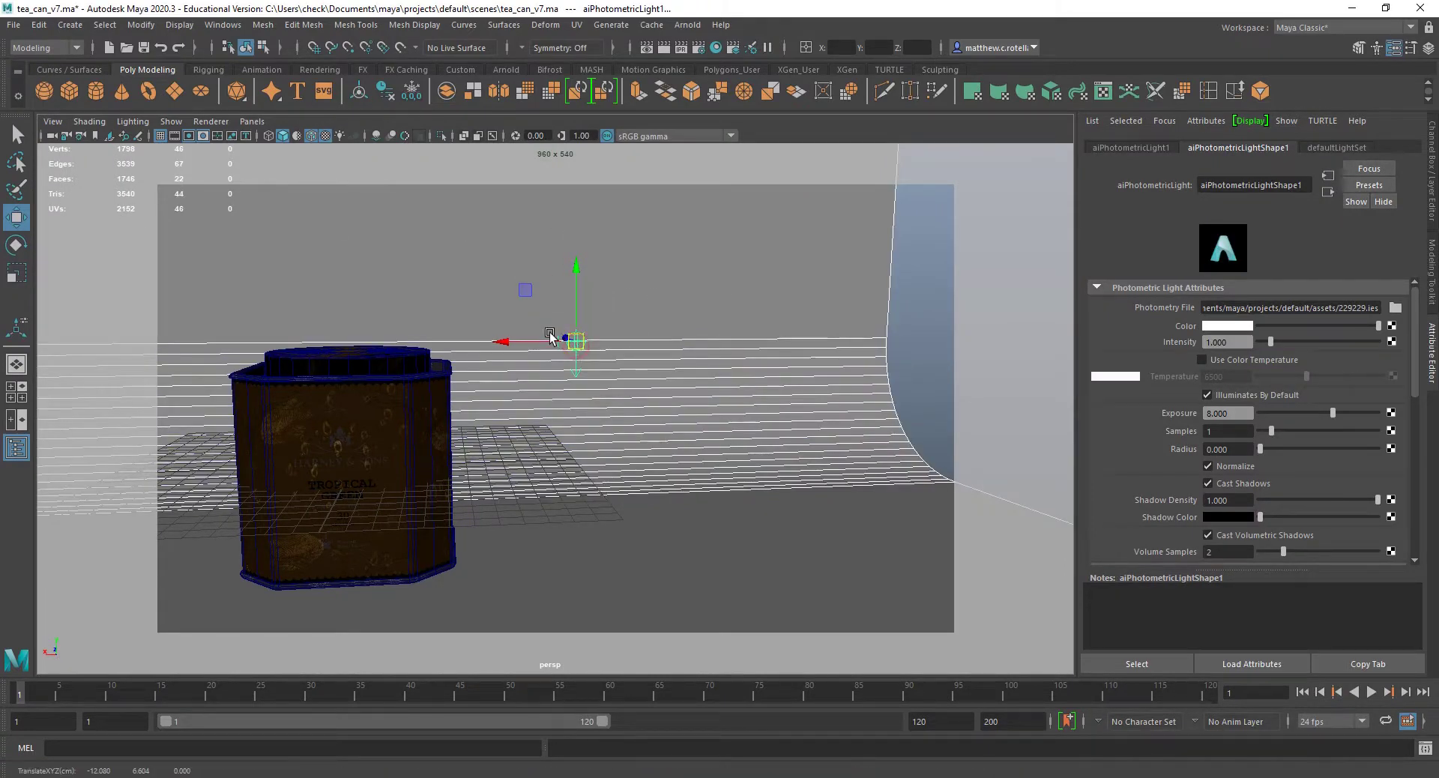
left_click(588, 397)
left_click(571, 344)
middle_click_drag(525, 296, 697, 417)
key("e")
left_click_drag(697, 428, 743, 452)
key("w")
key("e")
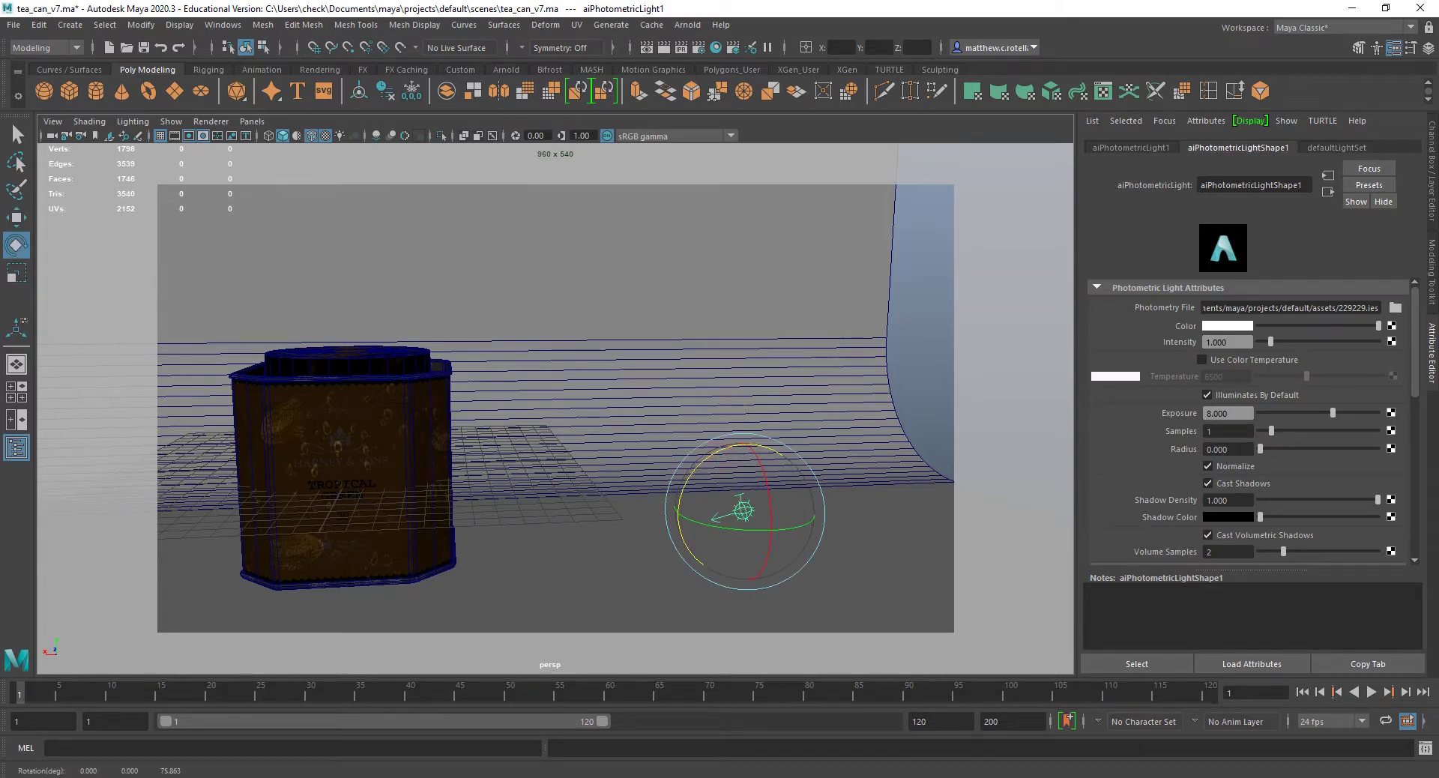
Render again to see where the re-aimed beam falls on the backdrop
left_click_drag(0, 92, 709, 116)
left_click(470, 122)
left_click(496, 163)
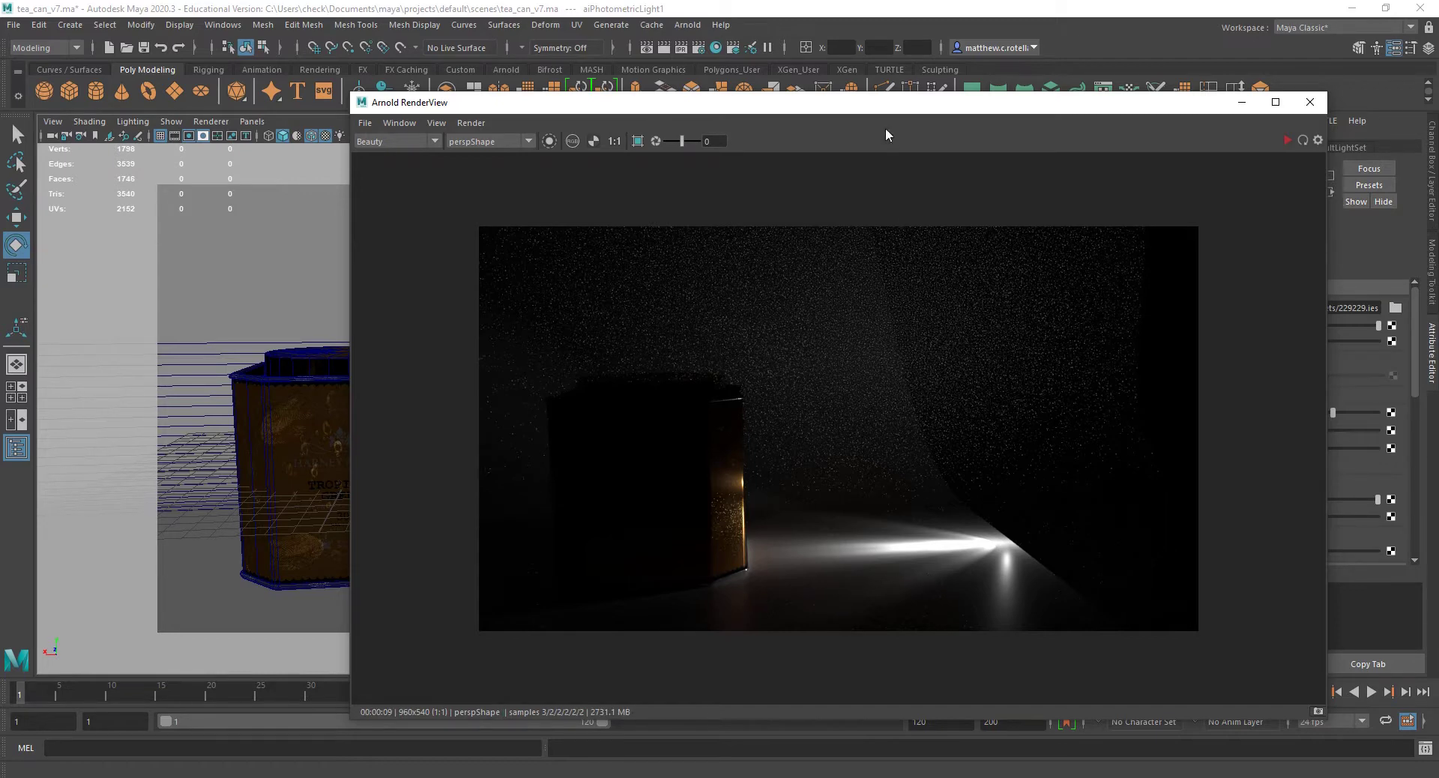
left_click_drag(873, 105, 0, 105)
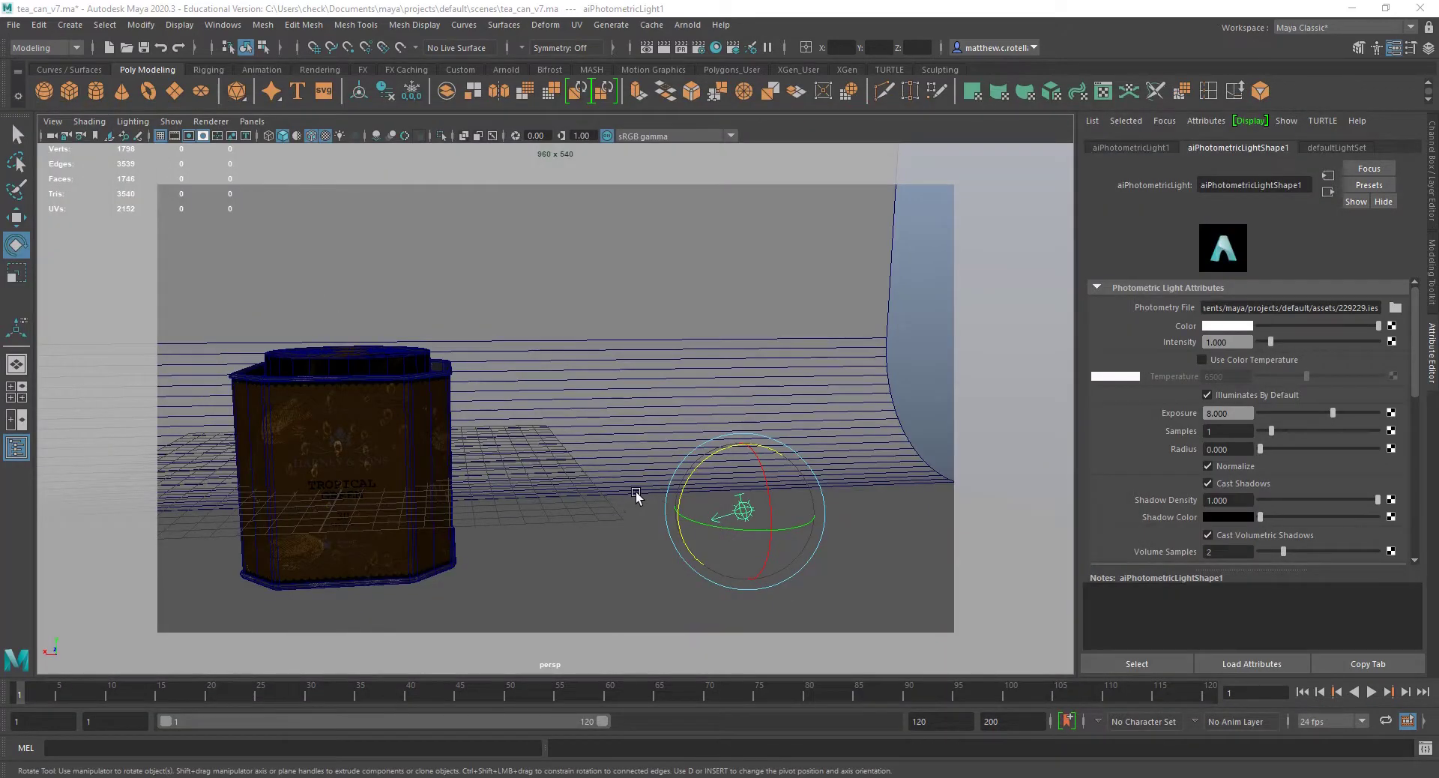
Move the photometric light up and to the right above the can
key("w")
left_click_drag(697, 464, 784, 298)
scroll(807, 236, "down", 5)
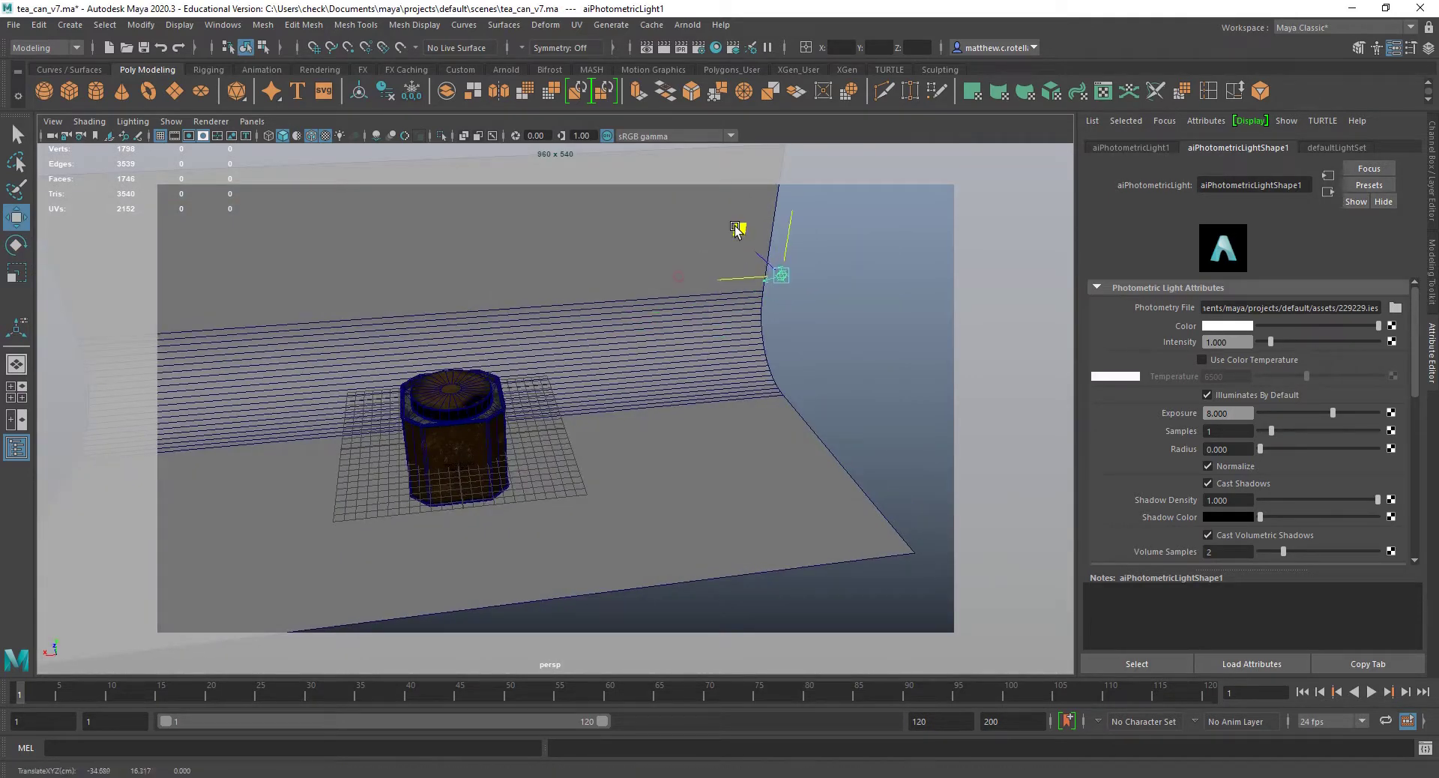
key("e")
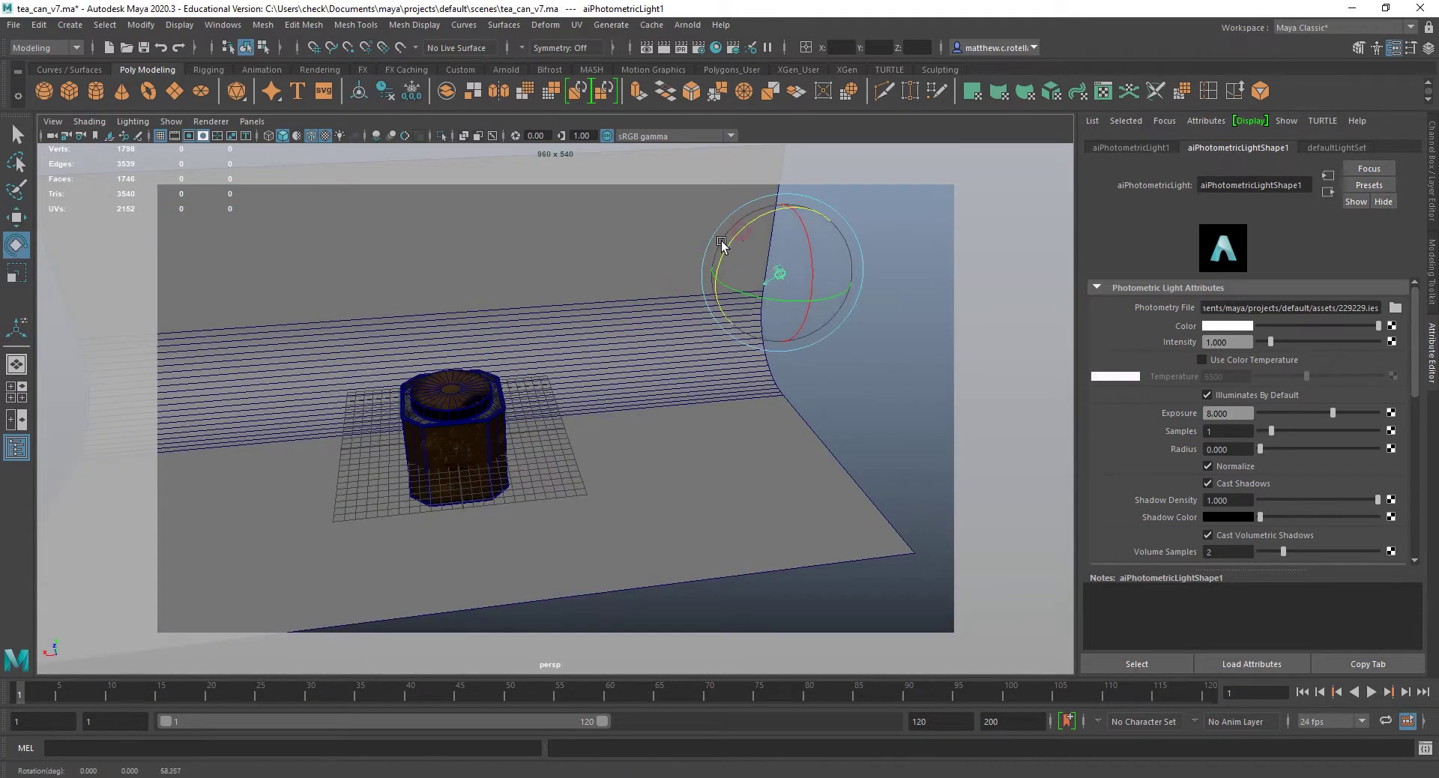
key("w")
Tumble and dolly the persp camera to a frontal, slightly downward view of the tea can
left_click_drag(790, 306, 601, 326, "alt")
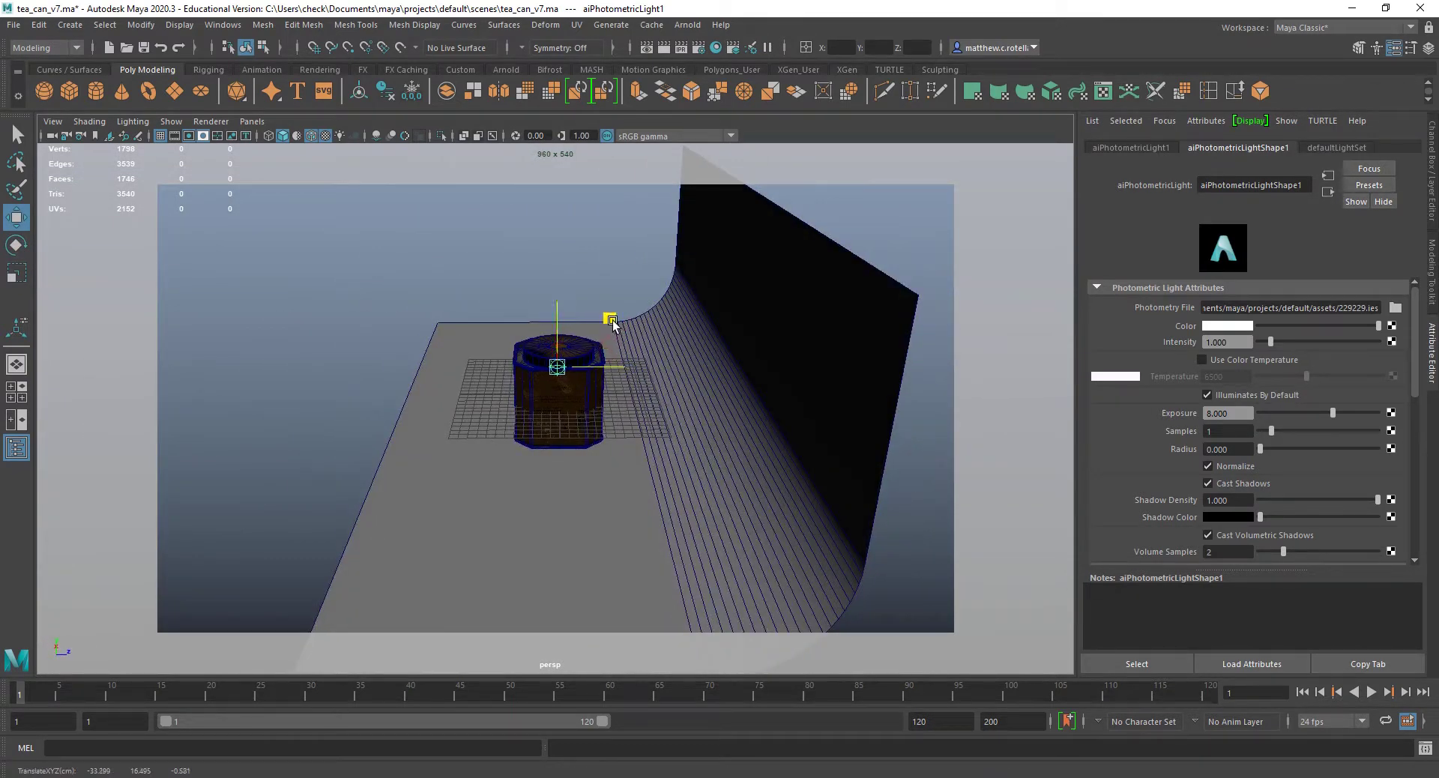
left_click_drag(630, 360, 607, 382, "alt")
right_click_drag(341, 429, 600, 373, "alt")
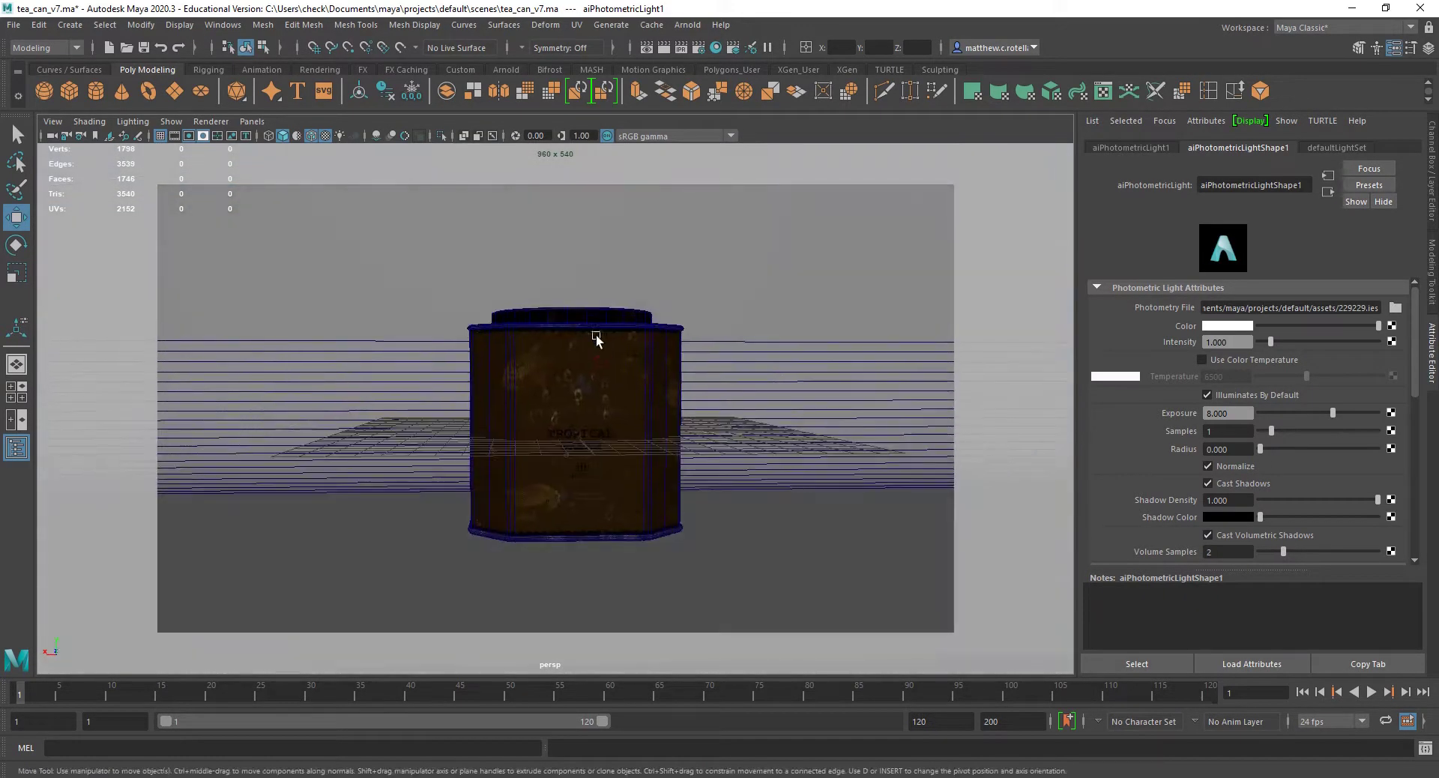
middle_click_drag(665, 443, 610, 373, "alt")
scroll(609, 367, "down", 2)
left_click_drag(591, 323, 586, 344, "alt")
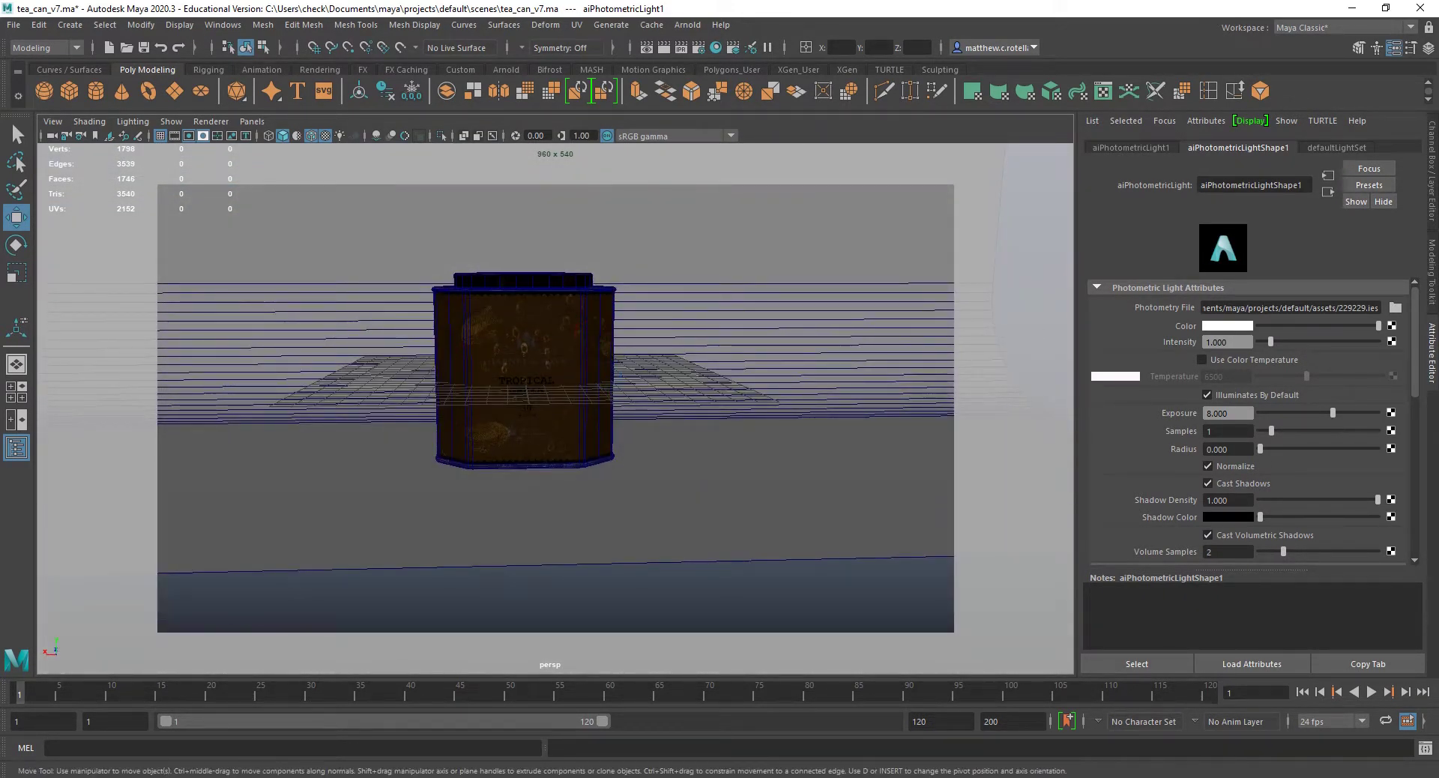
scroll(577, 374, "up", 4)
middle_click_drag(592, 417, 601, 454, "alt")
scroll(600, 452, "down", 1)
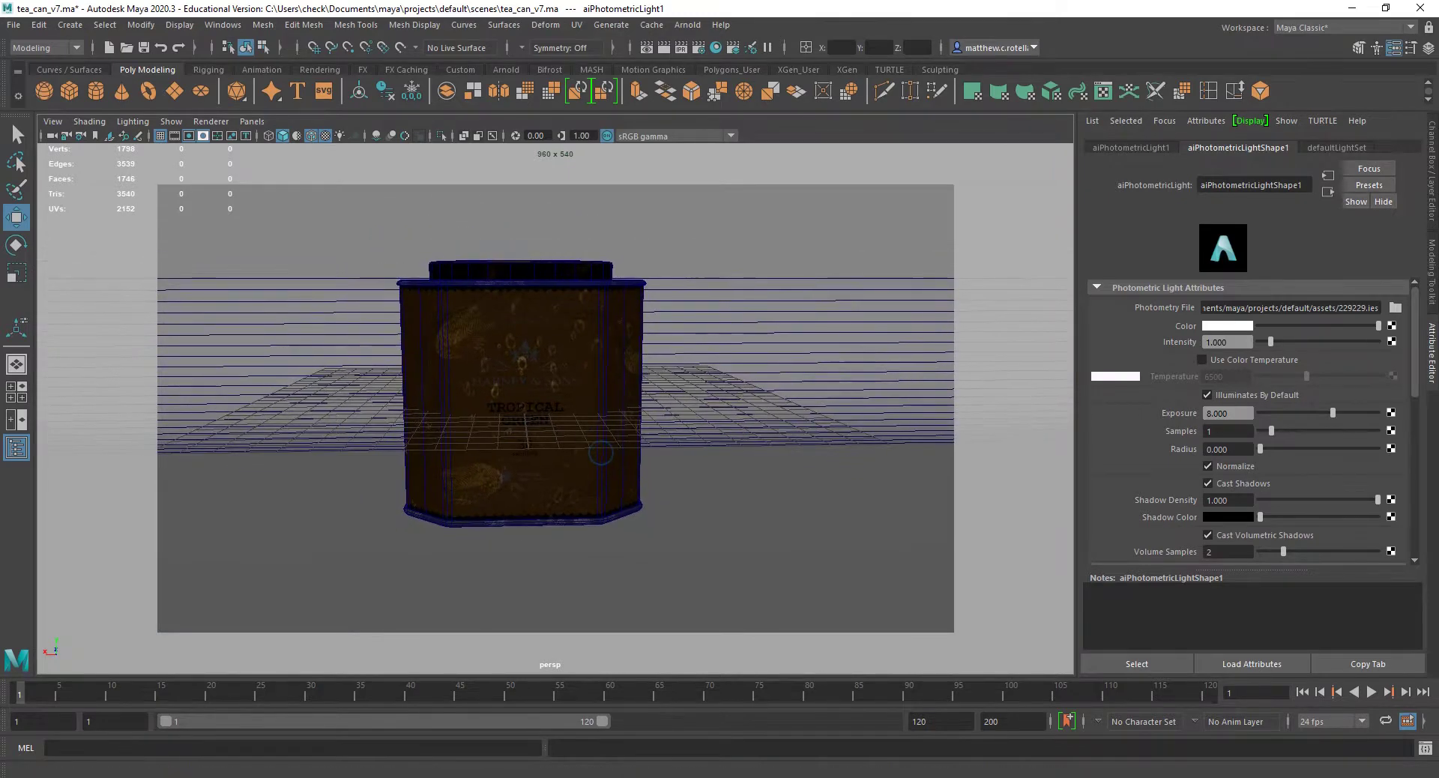
Refresh the Arnold render from the new camera angle
left_click(554, 777)
left_click(435, 171)
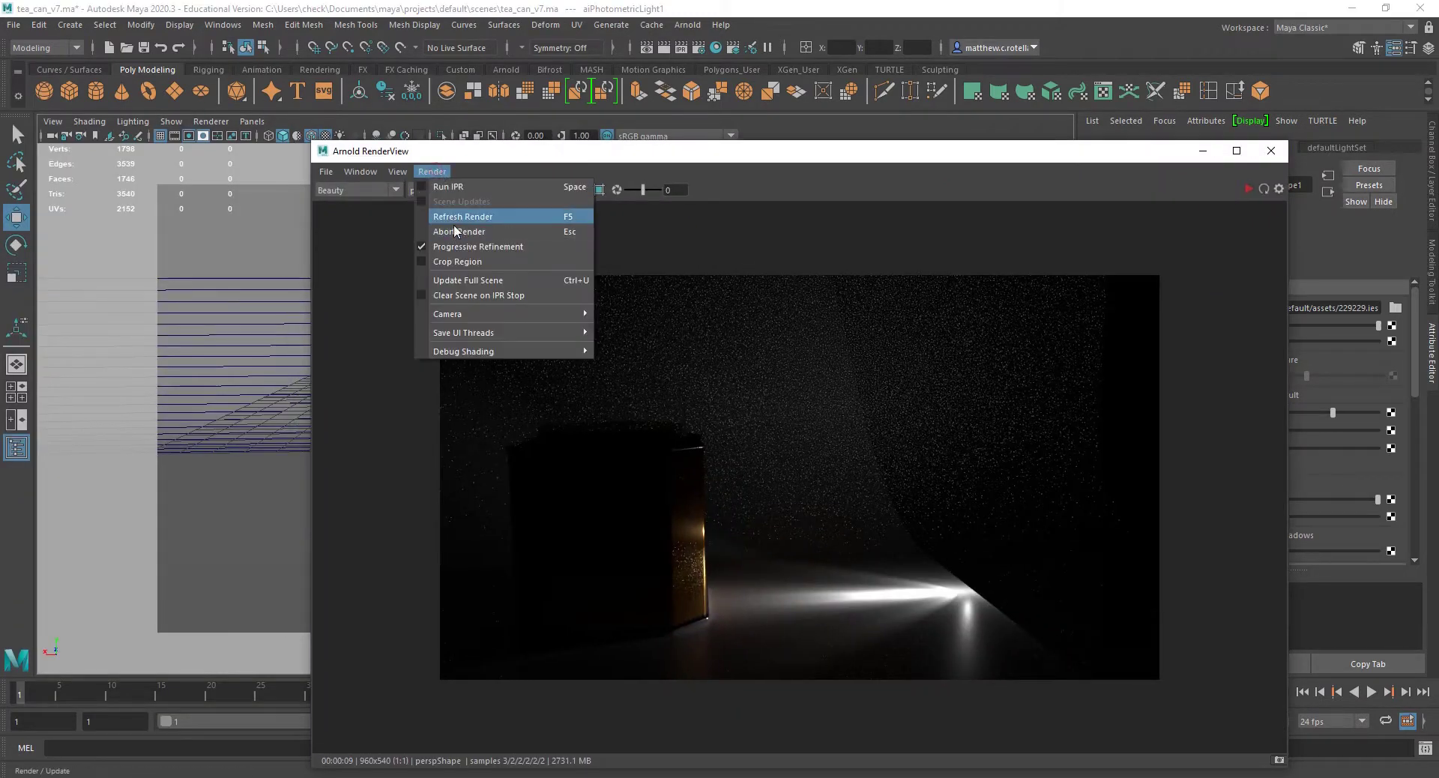
left_click(455, 218)
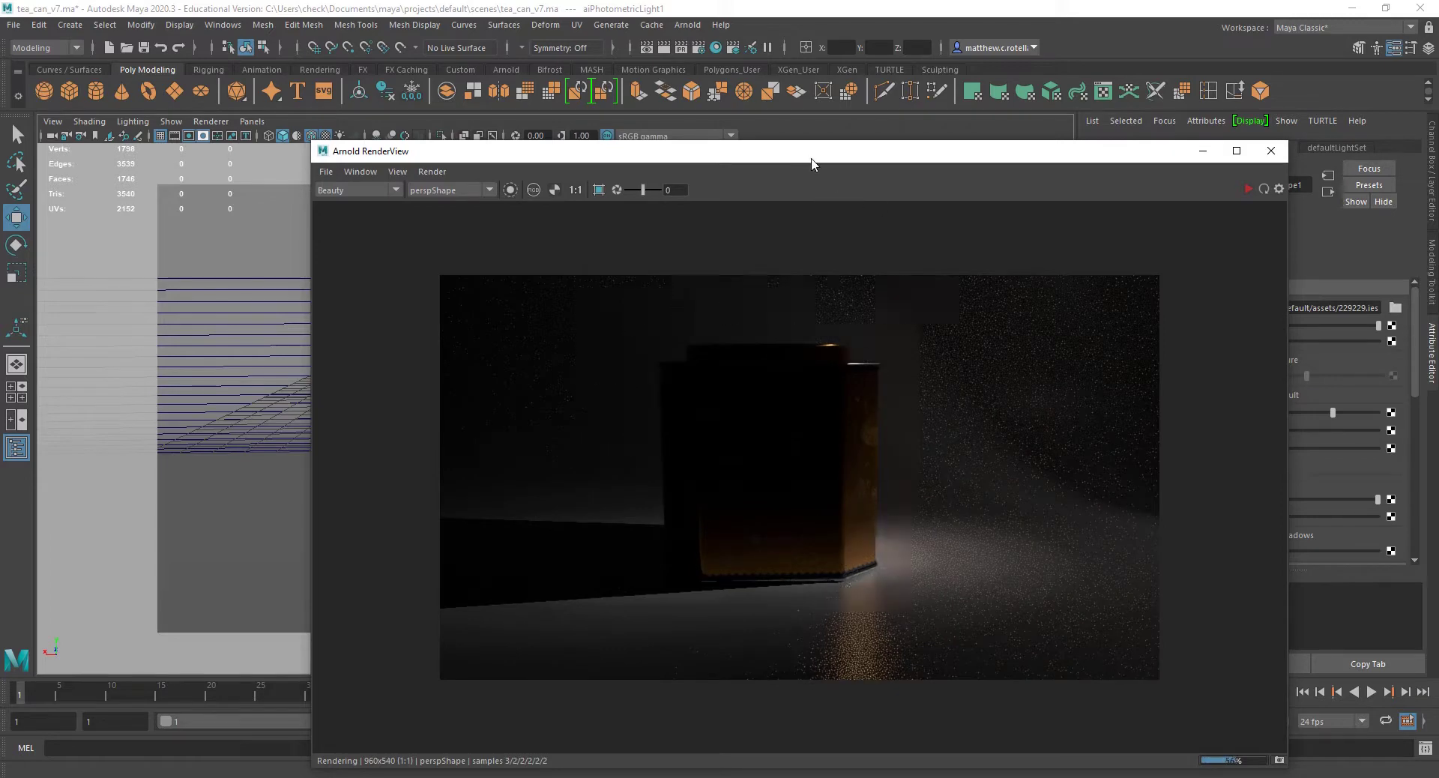
Raise the light's Radius to 2.387 and re-render
left_click_drag(813, 161, 555, 148)
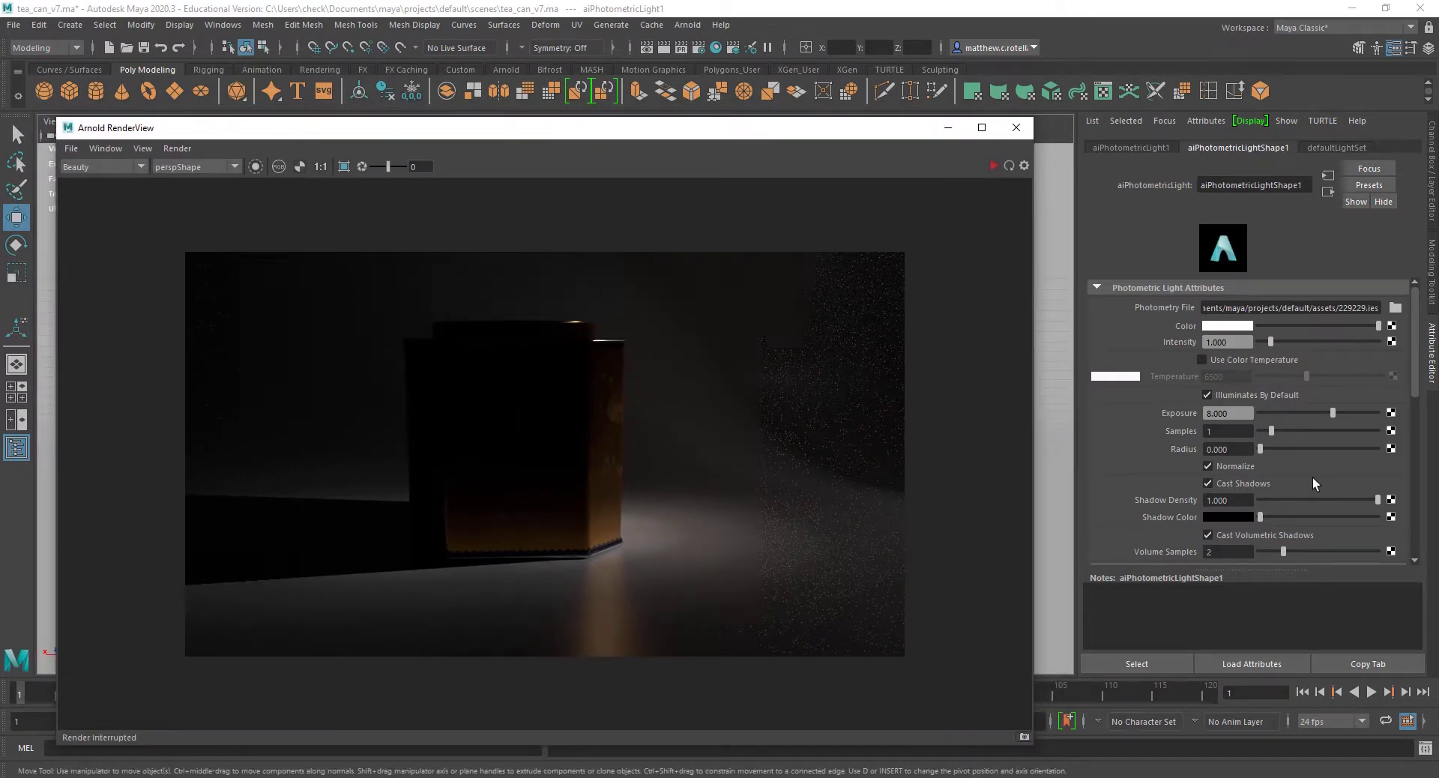
left_click_drag(1260, 448, 1287, 448)
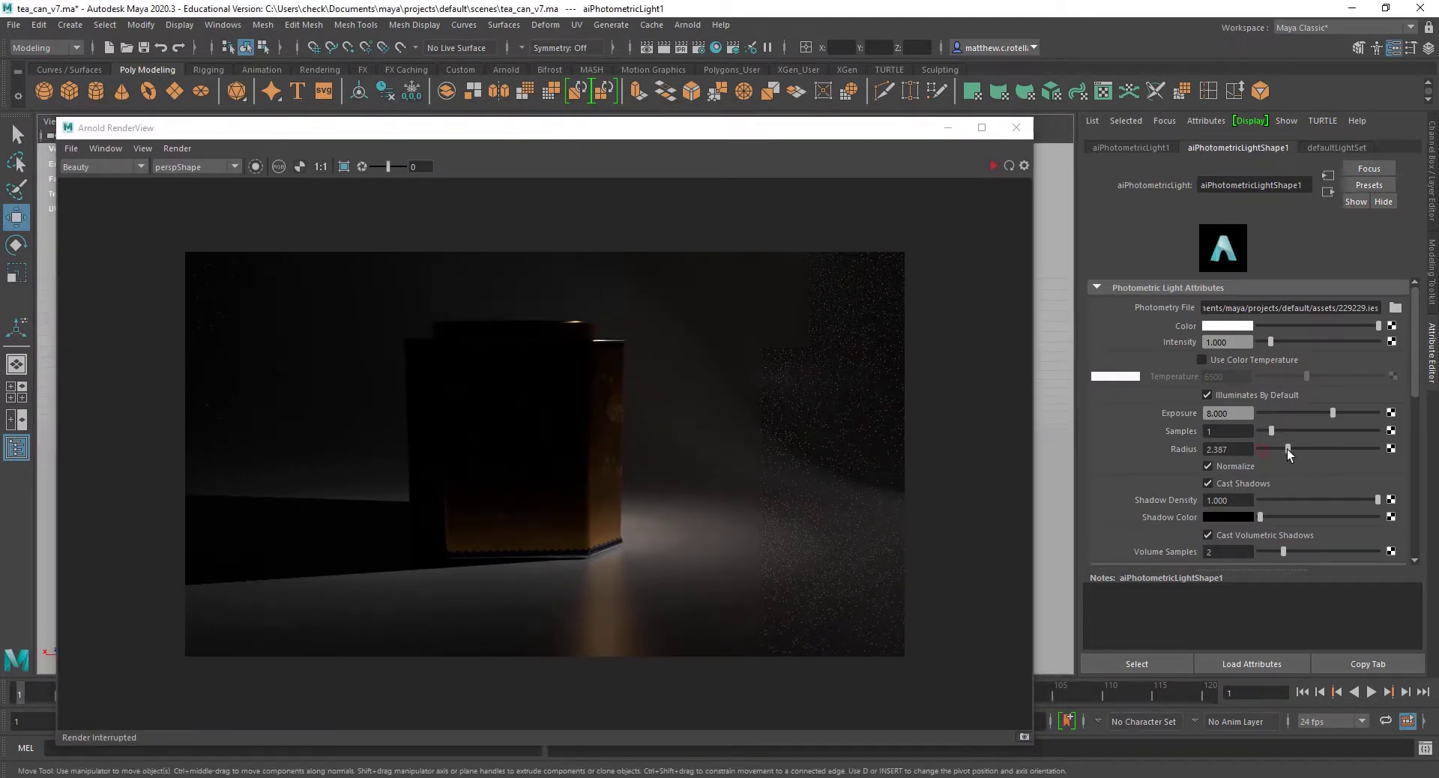
left_click(178, 148)
left_click(196, 189)
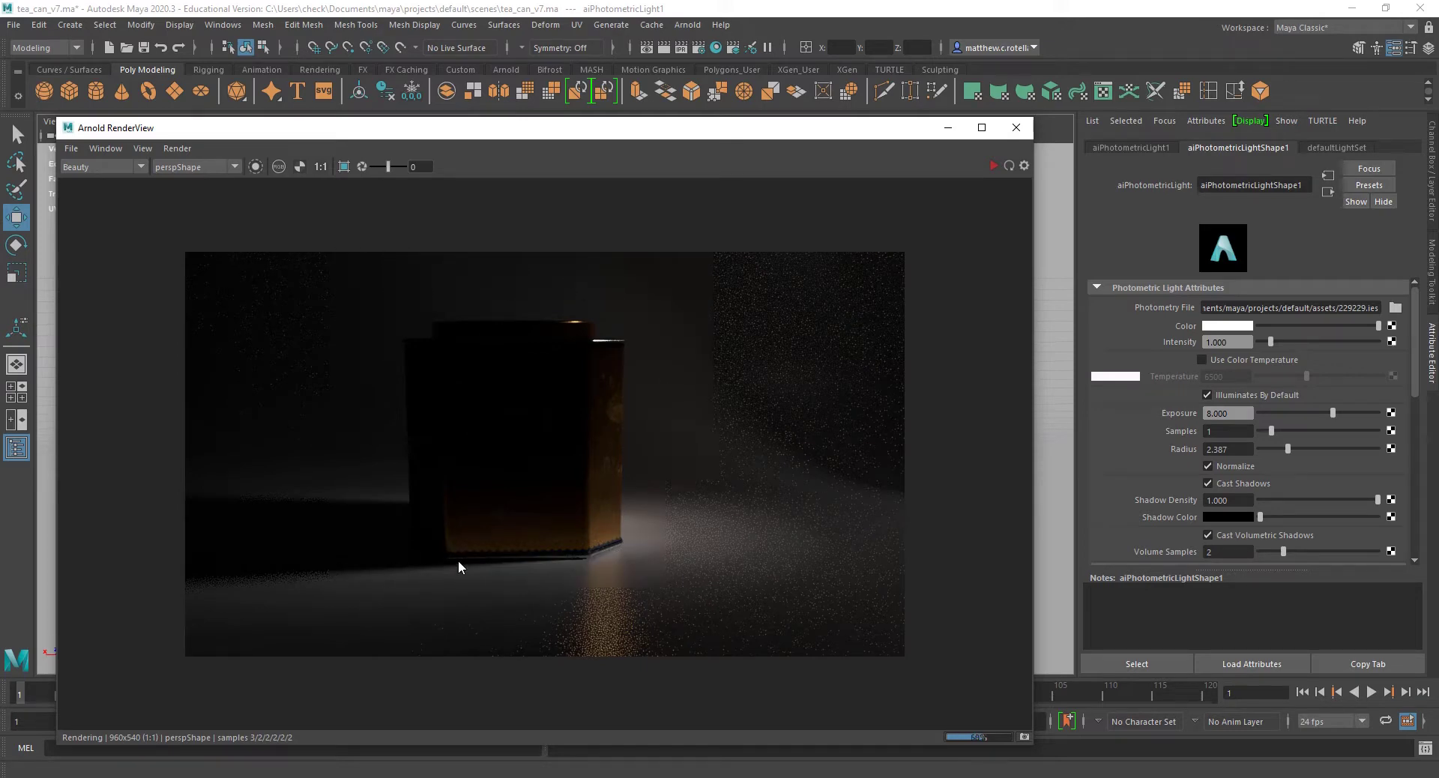
Increase the Radius further to 4.323 and render again
left_click_drag(1287, 448, 1310, 450)
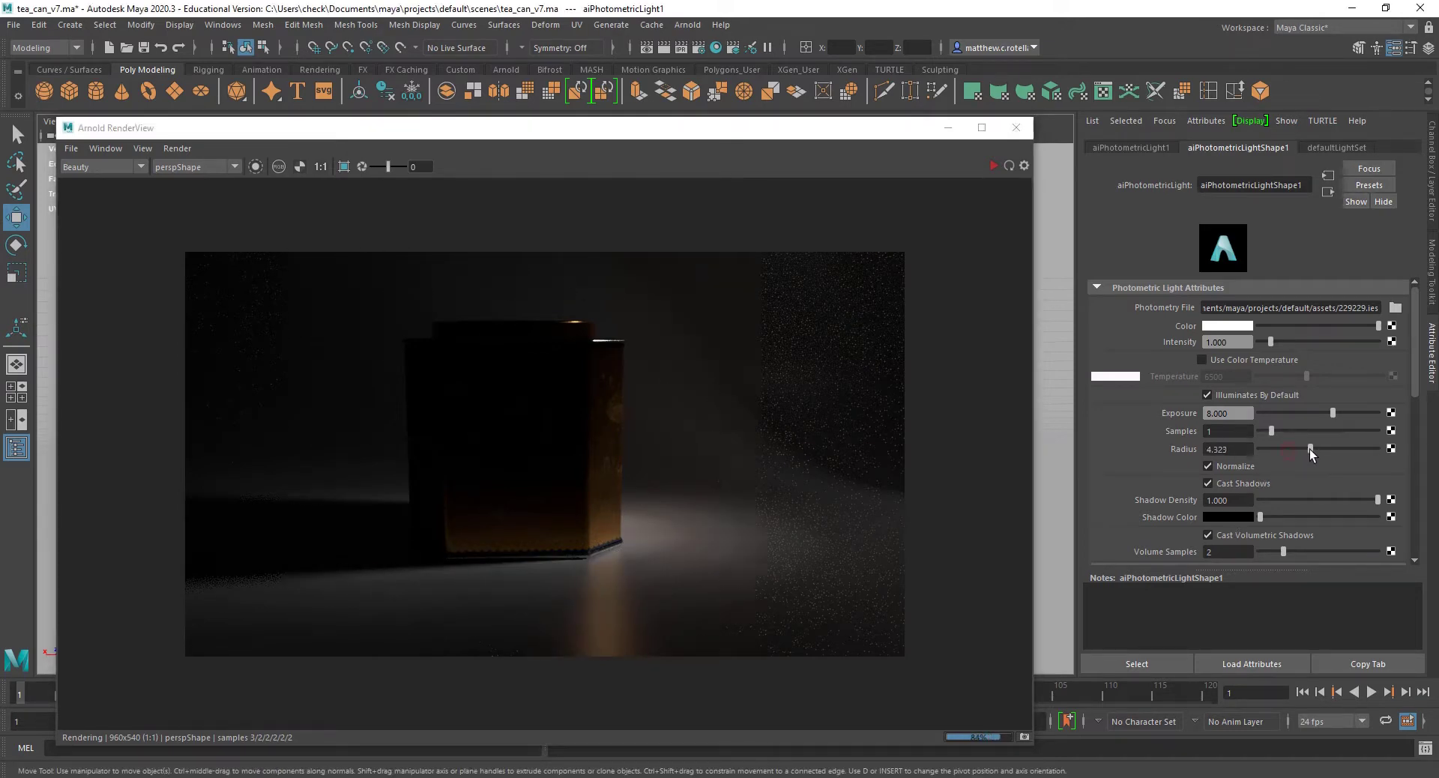
left_click(180, 148)
left_click(189, 192)
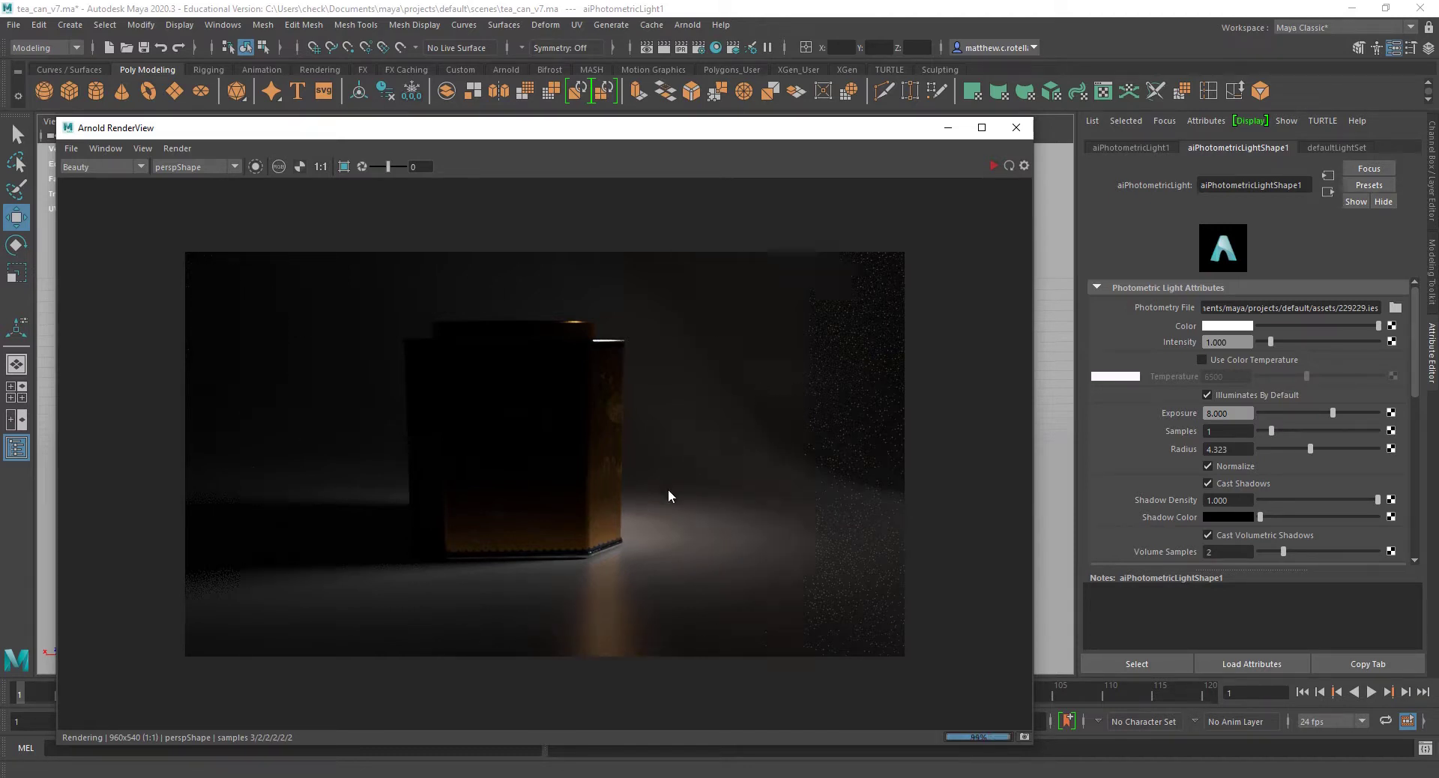
Stop the render and close Arnold RenderView to return to the viewport
key("Escape")
left_click(948, 127)
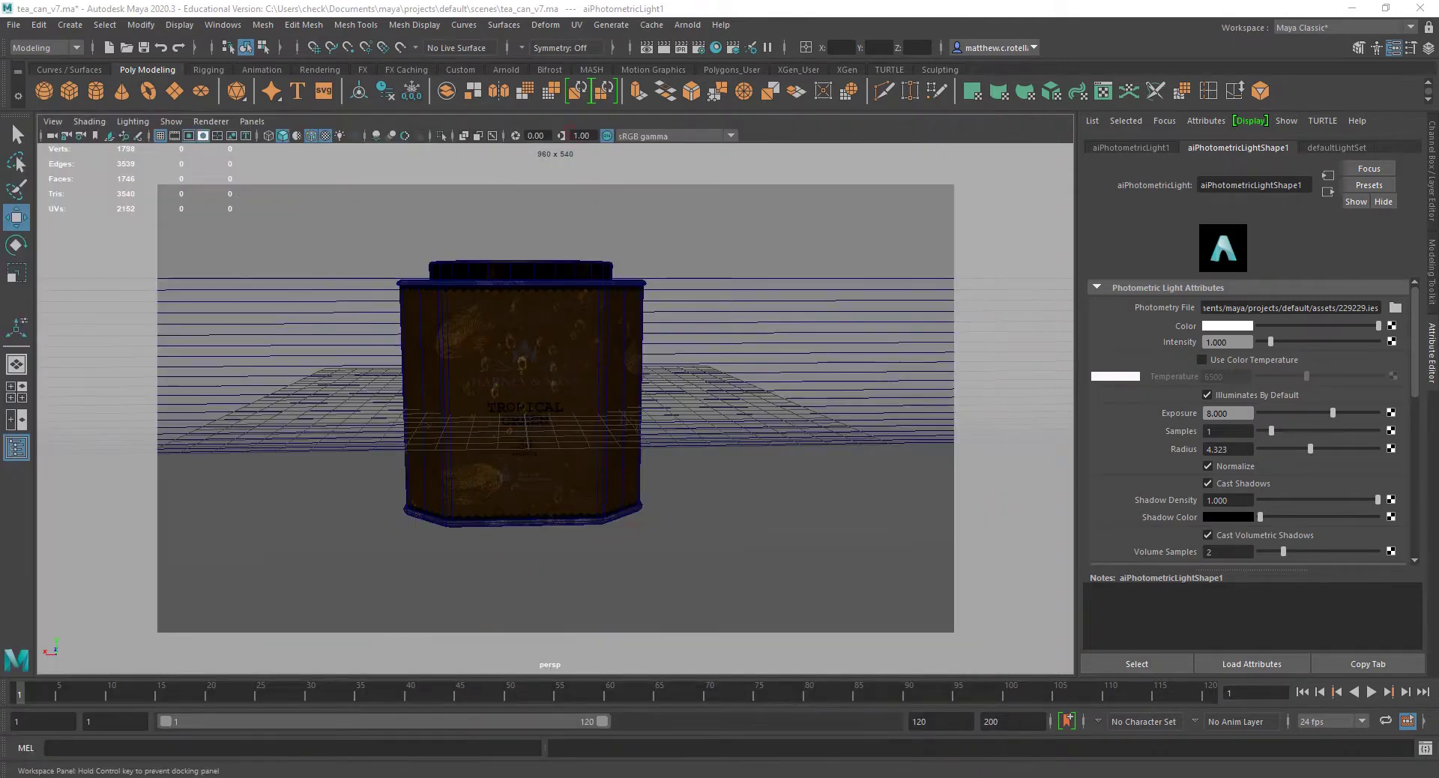
scroll(553, 340, "up", 5)
scroll(674, 375, "down", 5)
scroll(690, 382, "down", 2)
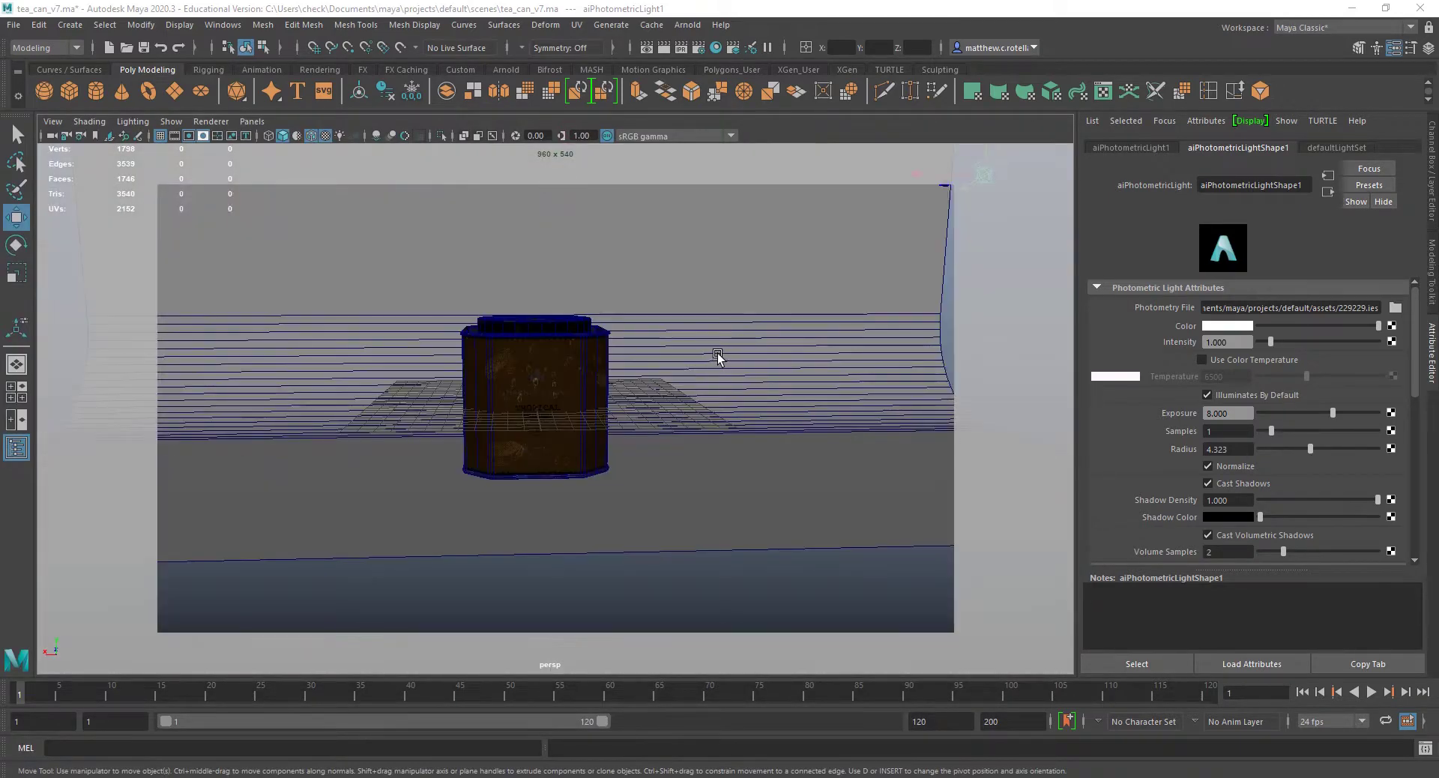
left_click_drag(720, 359, 777, 361, "alt")
Duplicate the photometric light and move the copy down and to the left
key("ctrl+d")
left_click_drag(709, 287, 427, 404)
key("e")
key("w")
key("e")
left_click_drag(616, 459, 662, 468, "alt")
key("w")
left_click_drag(501, 411, 454, 412)
left_click_drag(483, 411, 632, 440, "alt")
left_click(597, 357)
left_click_drag(598, 357, 468, 360)
left_click_drag(483, 367, 592, 420, "alt")
Duplicate again, aim the third light at the tea can, and frame the can closely
key("ctrl+d")
left_click_drag(691, 532, 365, 426)
key("e")
left_click_drag(626, 415, 534, 362, "alt")
right_click_drag(534, 362, 578, 434, "alt")
middle_click_drag(576, 367, 569, 447, "alt")
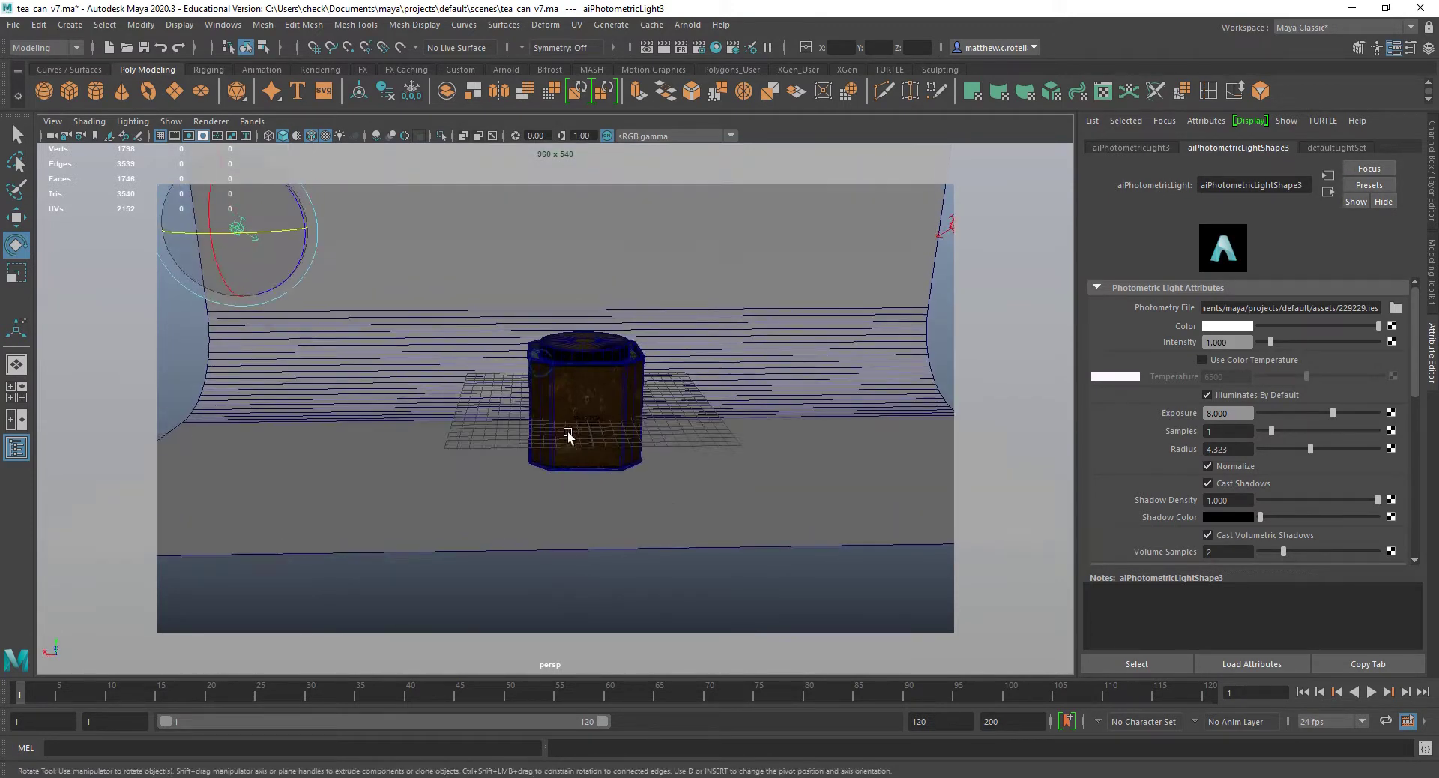
right_click_drag(569, 447, 588, 518, "alt")
middle_click_drag(588, 517, 565, 497, "alt")
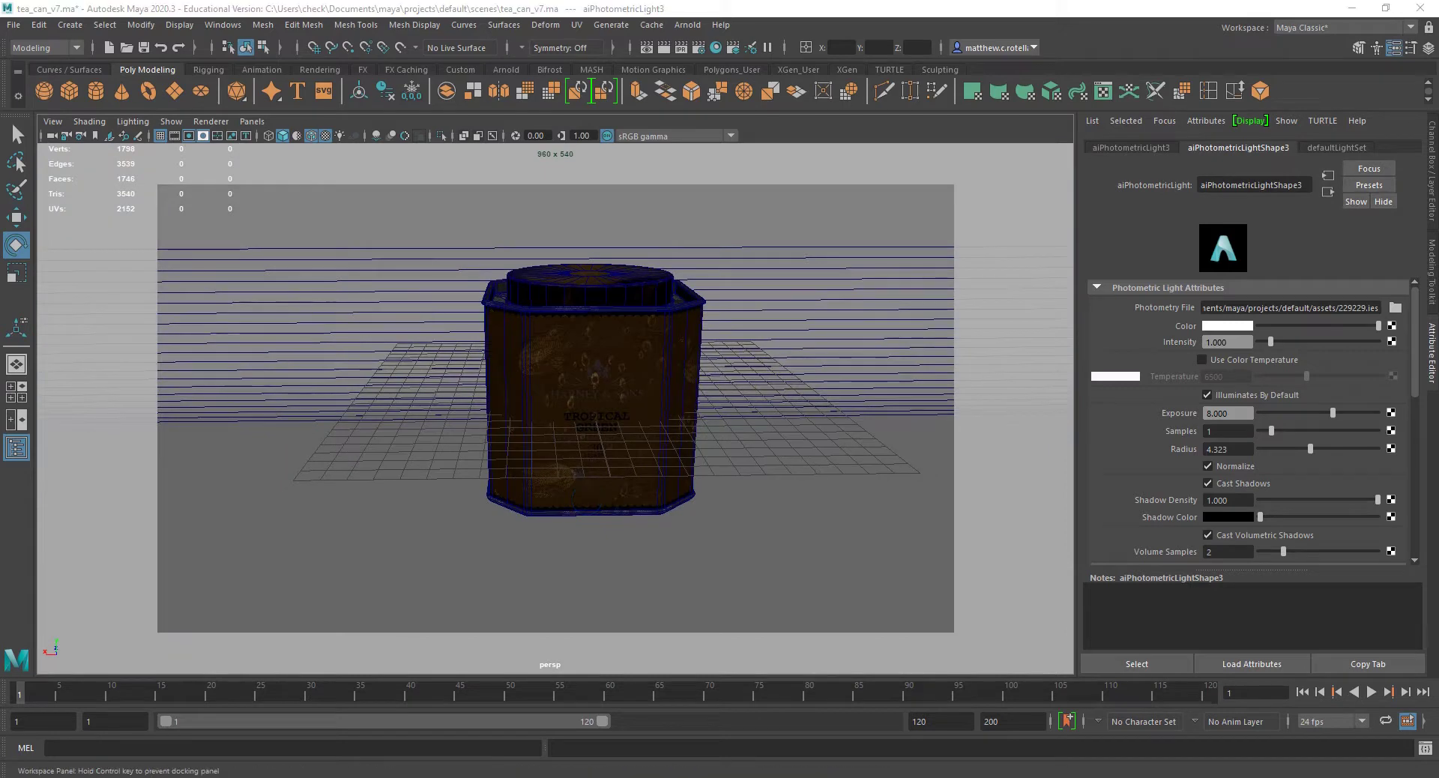
Start a new Arnold render of the scene
left_click_drag(0, 247, 486, 103)
left_click(234, 120)
left_click(288, 156)
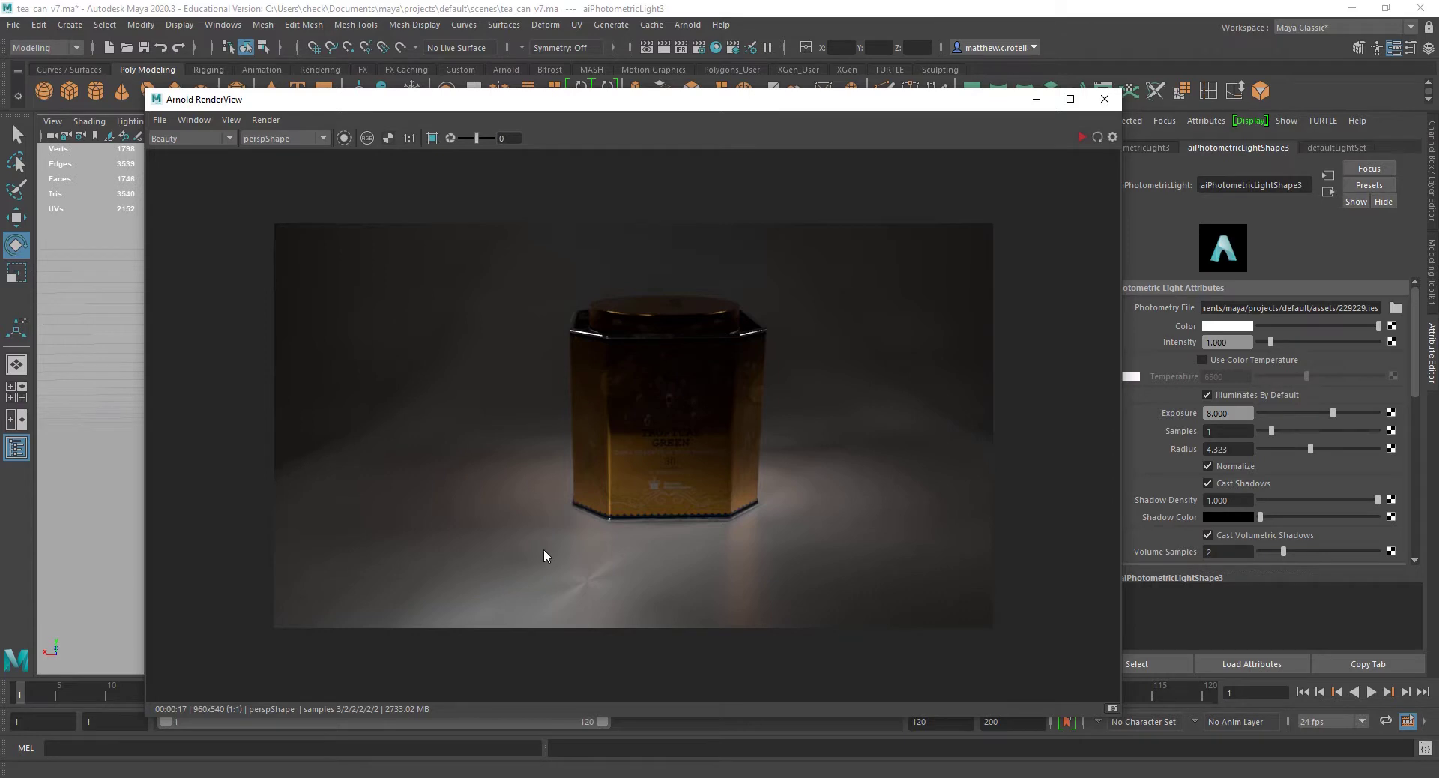
Bring Chrome forward on the Ai Photometric Light documentation page
mouse_move(386, 777)
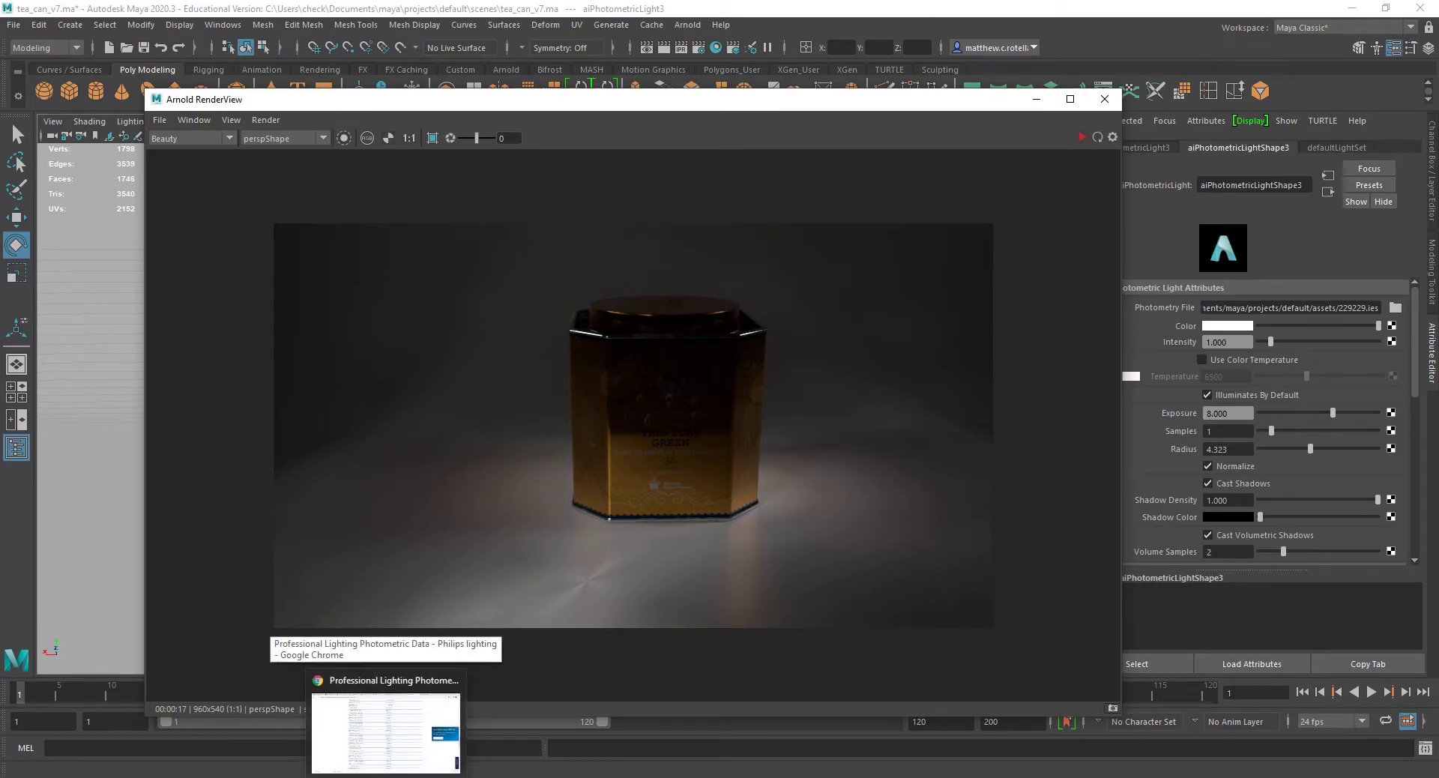
left_click(360, 772)
left_click(1098, 13)
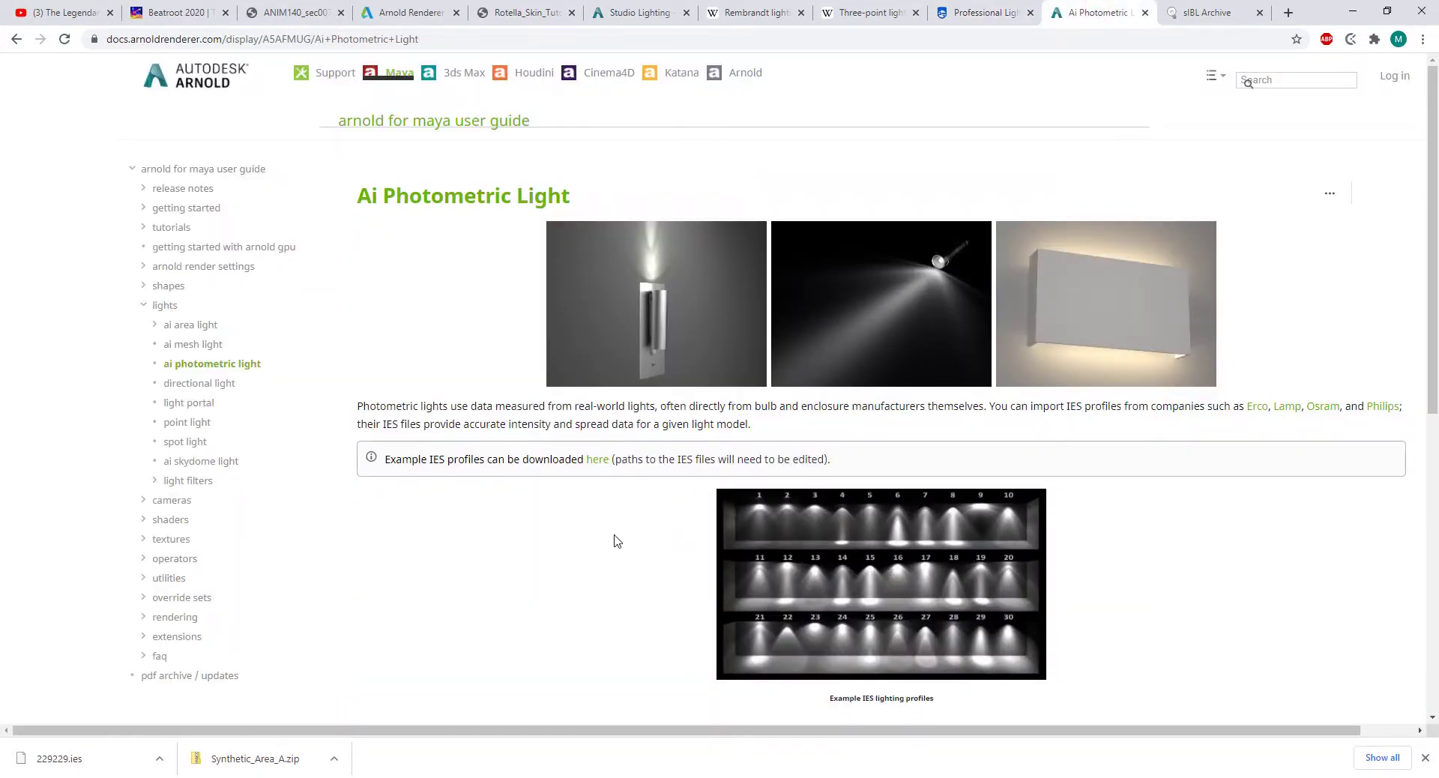
scroll(617, 541, "down", 7)
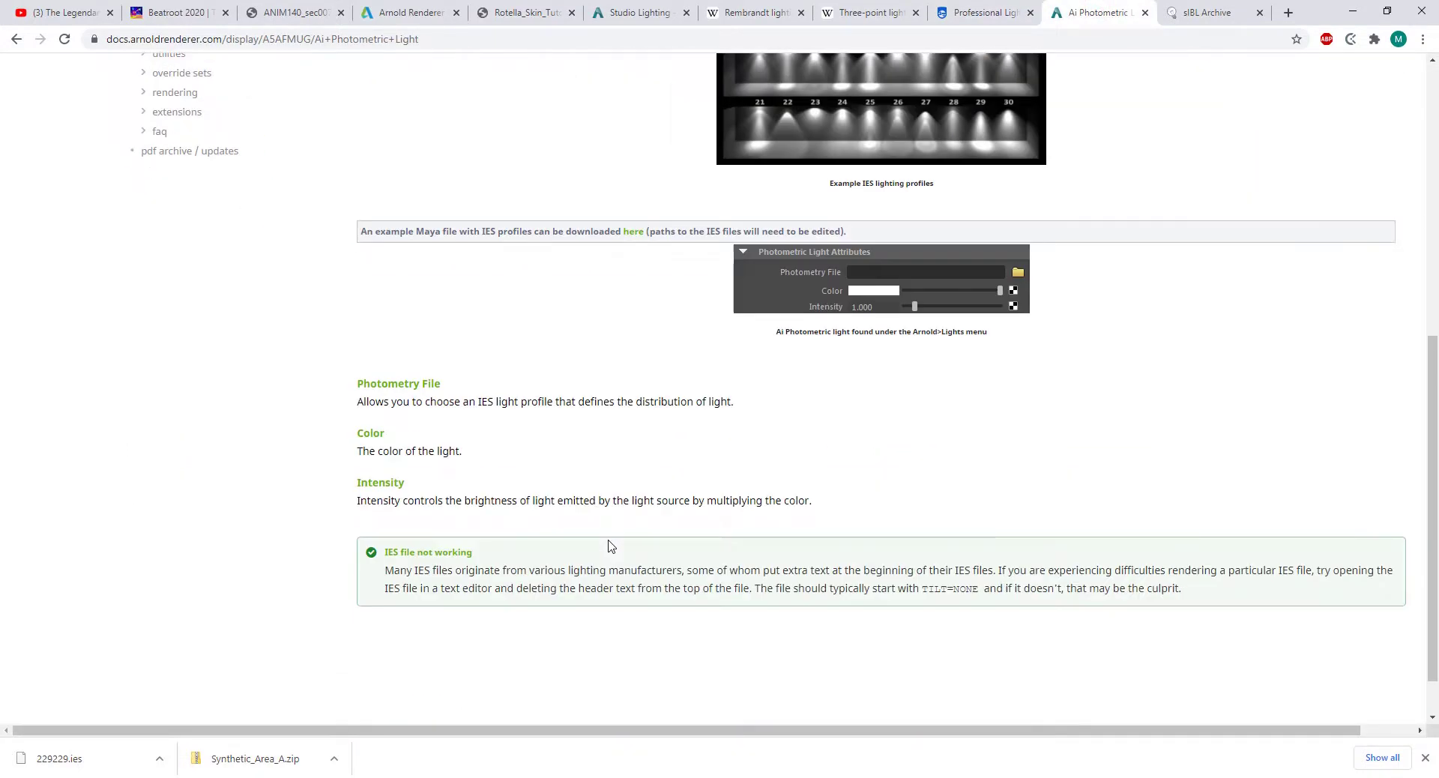
Highlight the 'IES file not working' note, including the line about starting with TILT=NONE
left_click_drag(392, 570, 1248, 590)
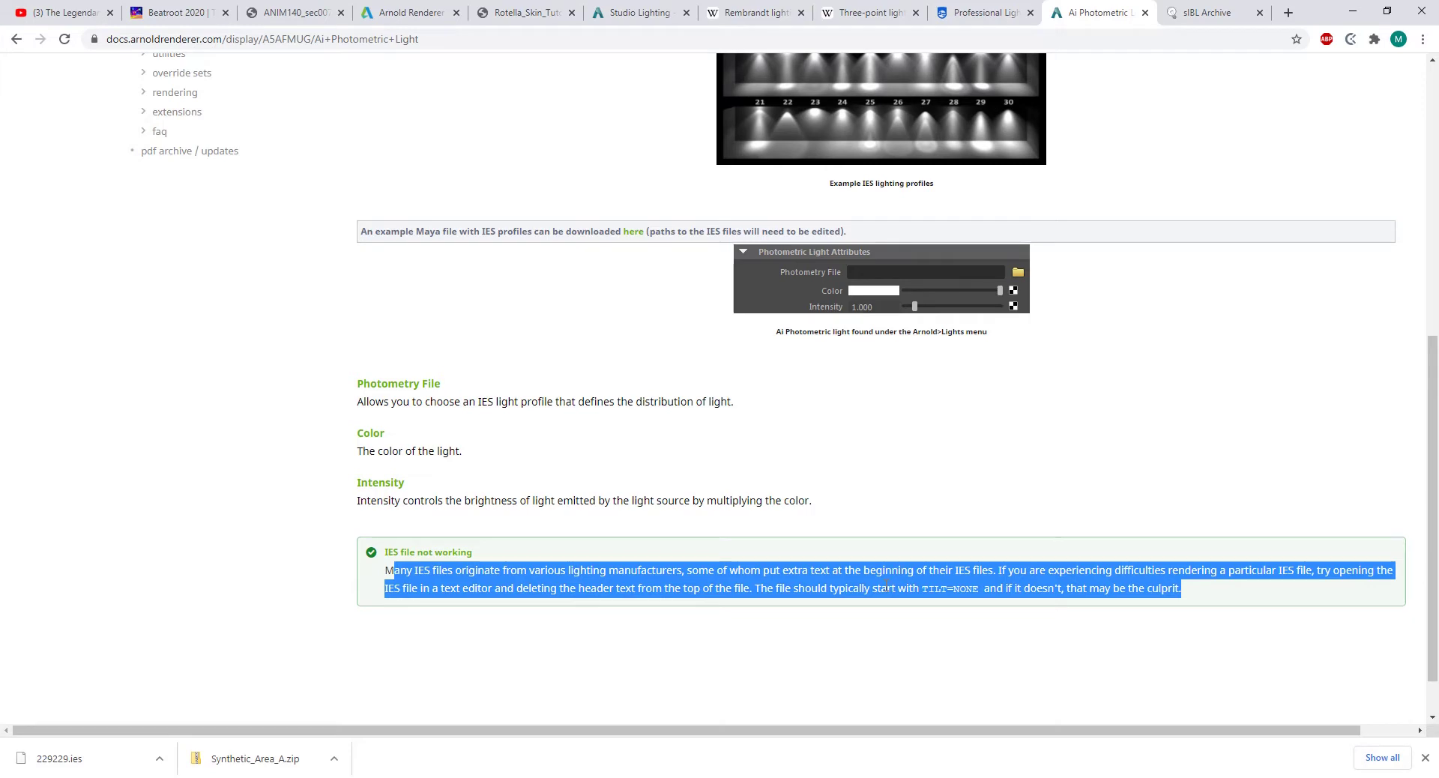
left_click(936, 586)
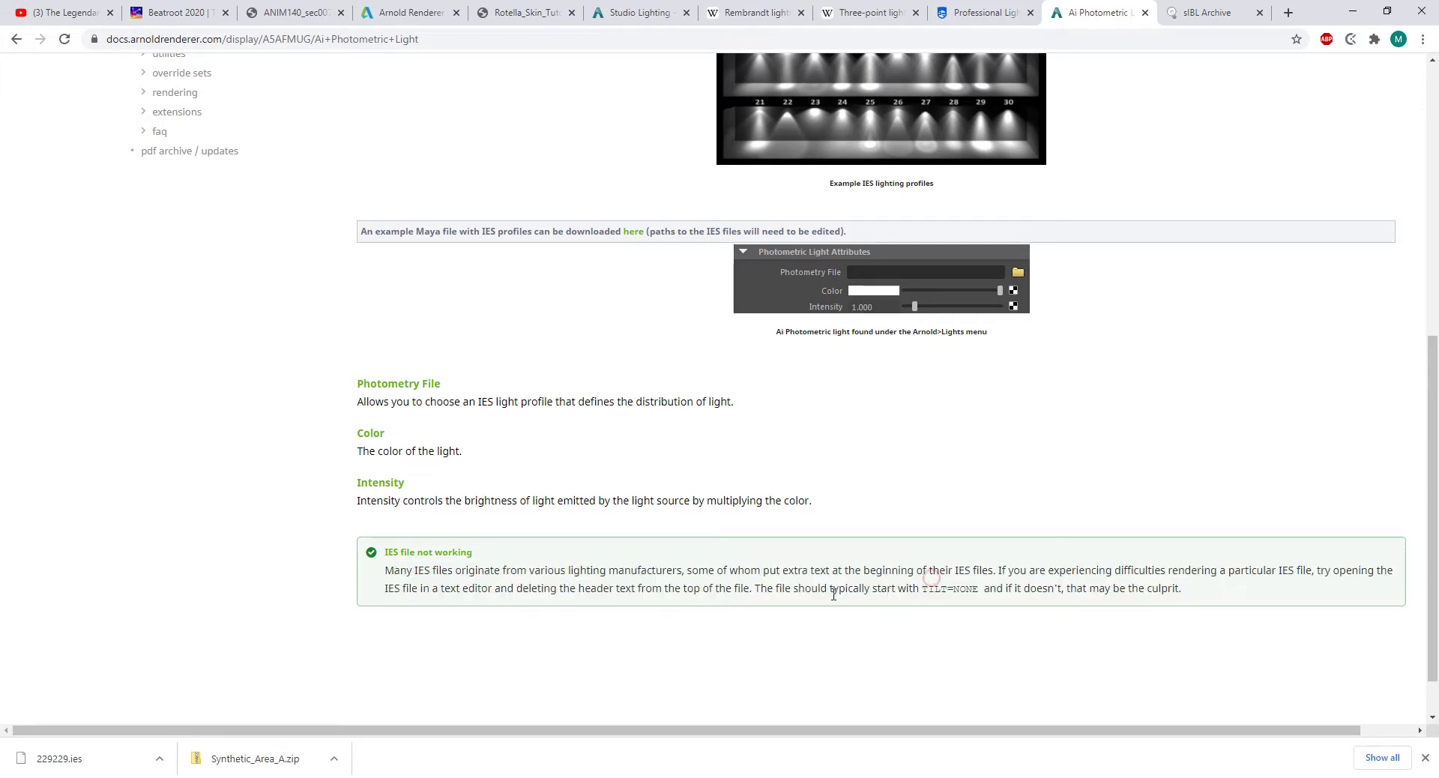
left_click_drag(773, 587, 985, 593)
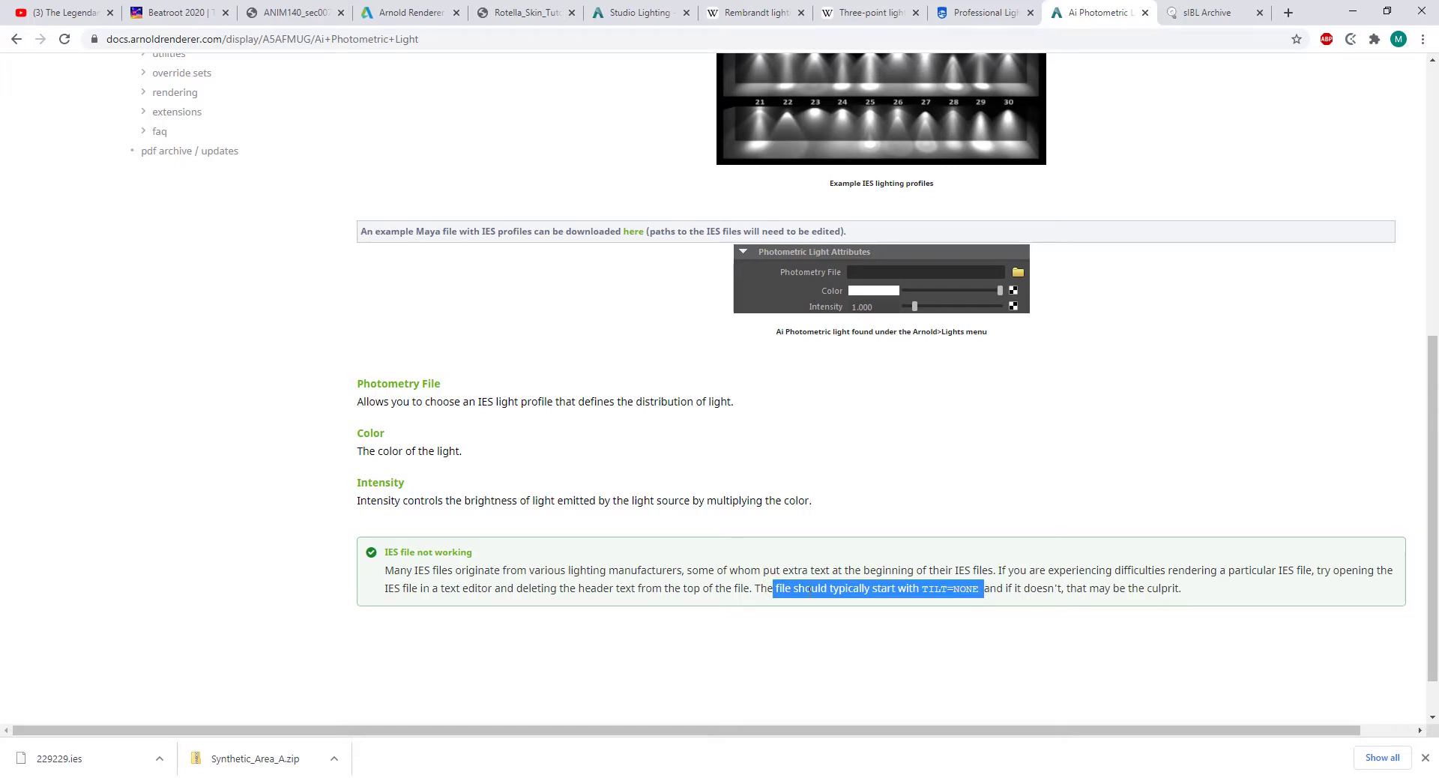
left_click(490, 595)
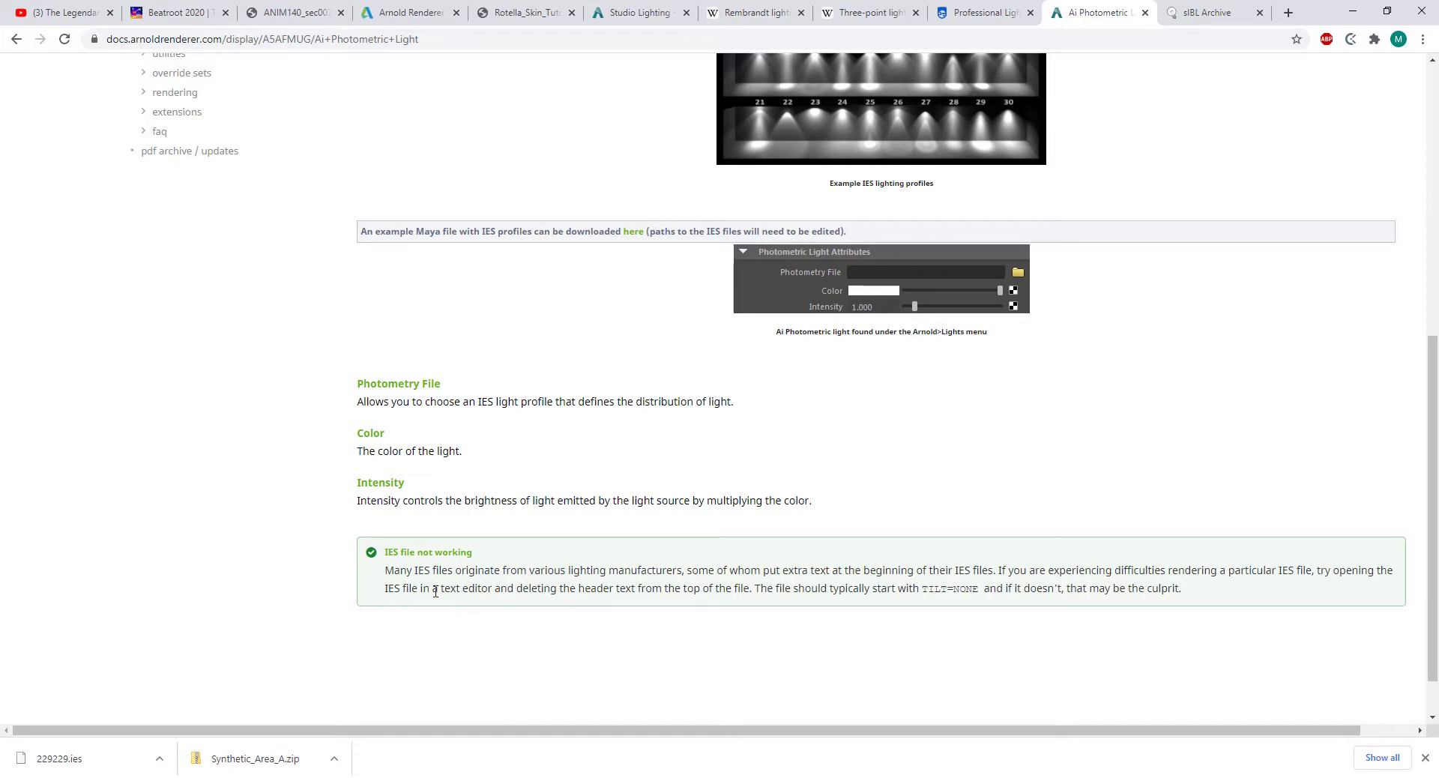
Scroll through the page once more, then head back to the Maya window
scroll(870, 530, "up", 6)
scroll(838, 556, "down", 5)
scroll(619, 600, "down", 2)
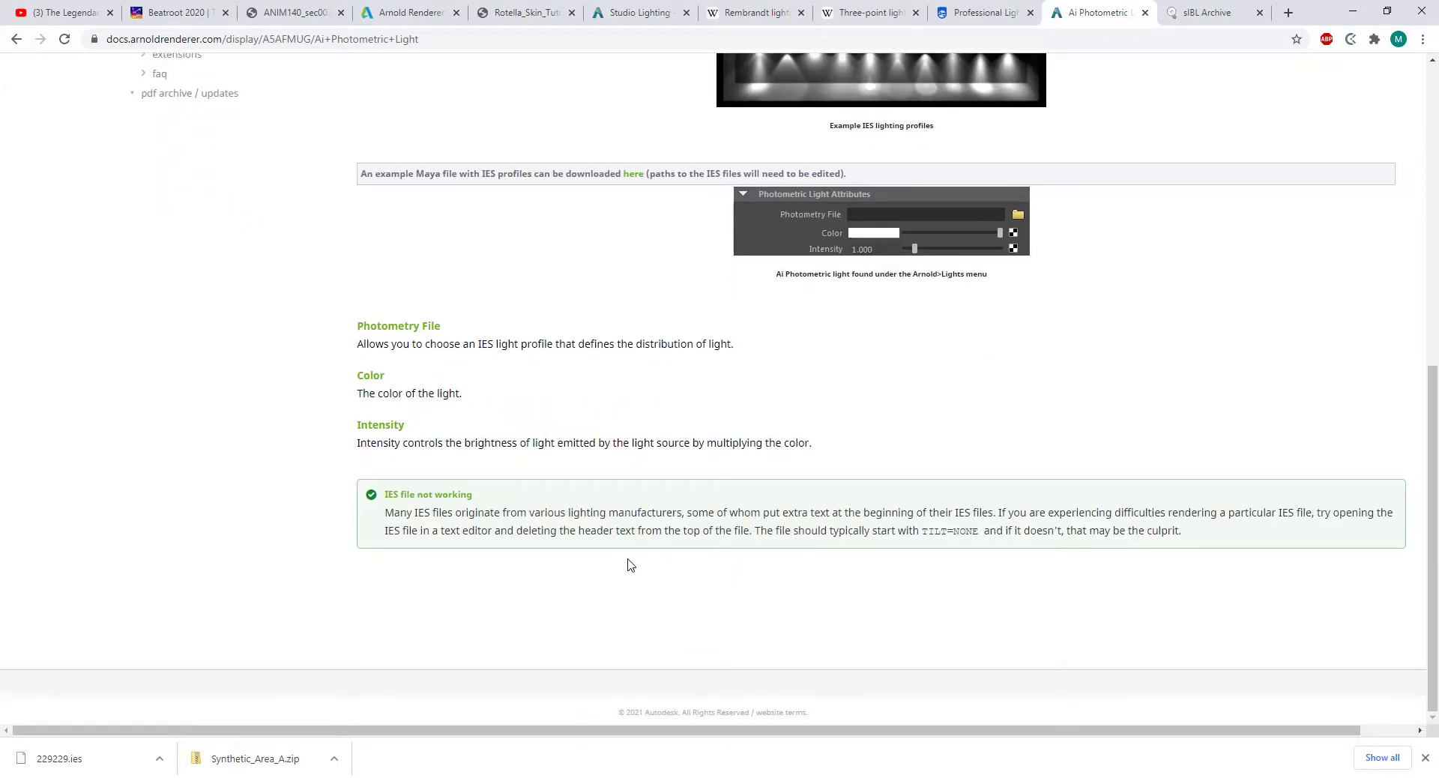
scroll(596, 517, "up", 8)
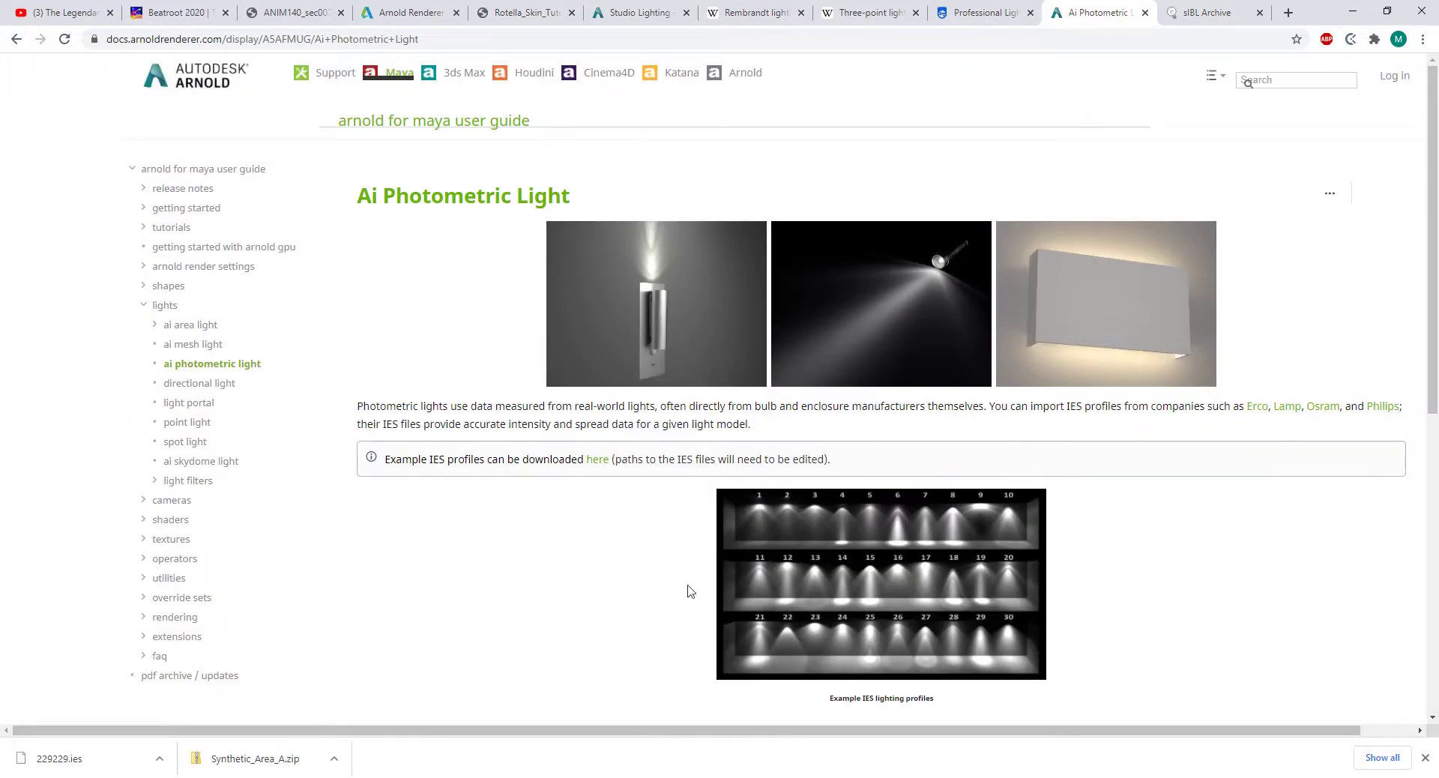
left_click(605, 777)
left_click(682, 730)
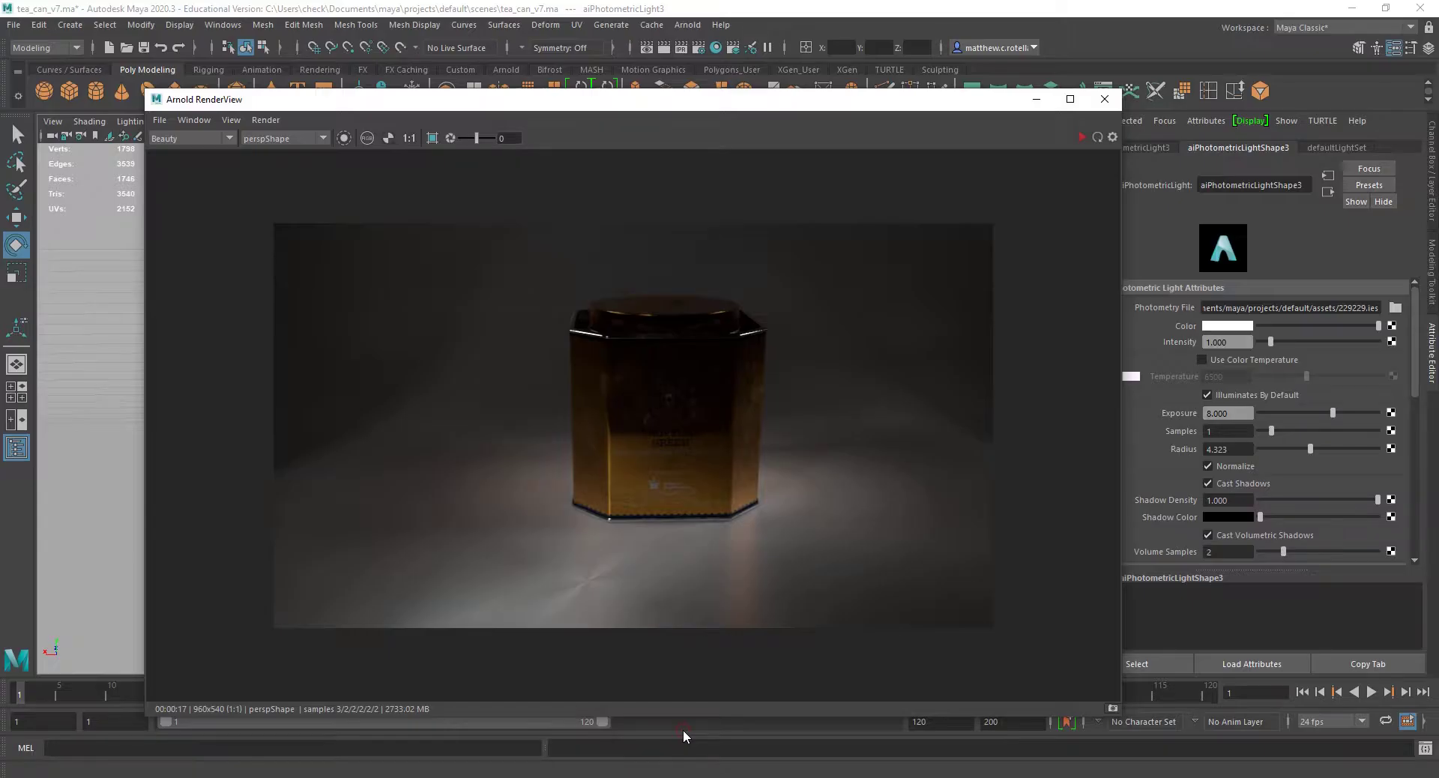